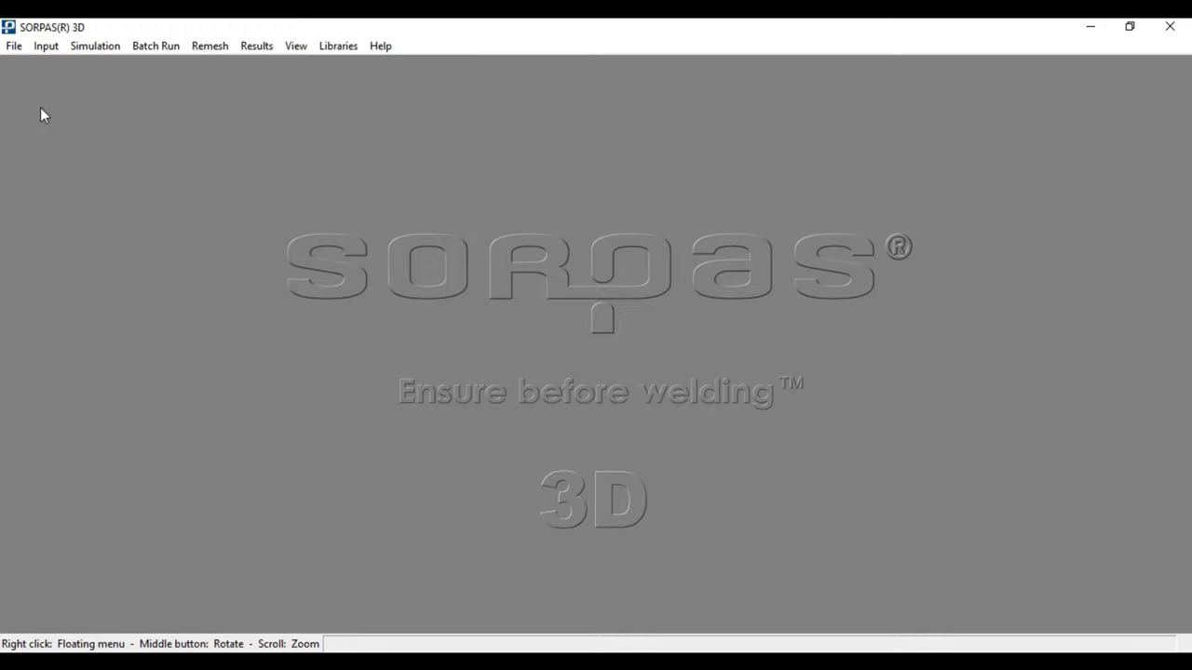
- Create a new data file named 2-sheets-spot-weld
{"action": "left_click", "coordinate": [13, 47]}
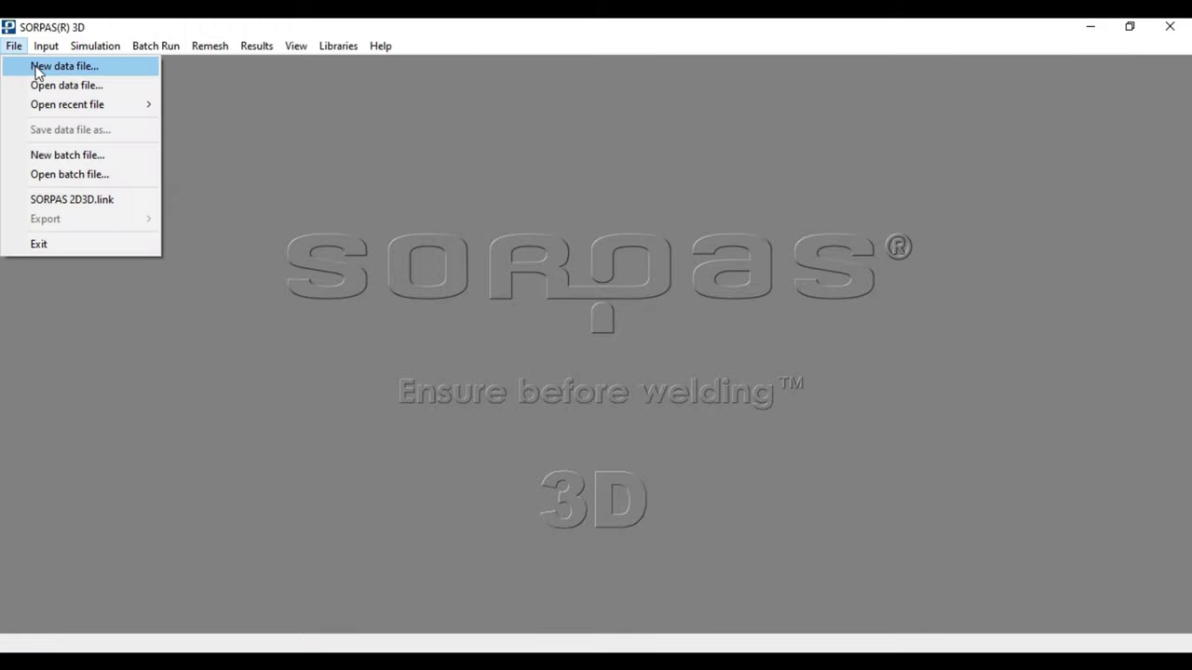
{"action": "left_click", "coordinate": [40, 67]}
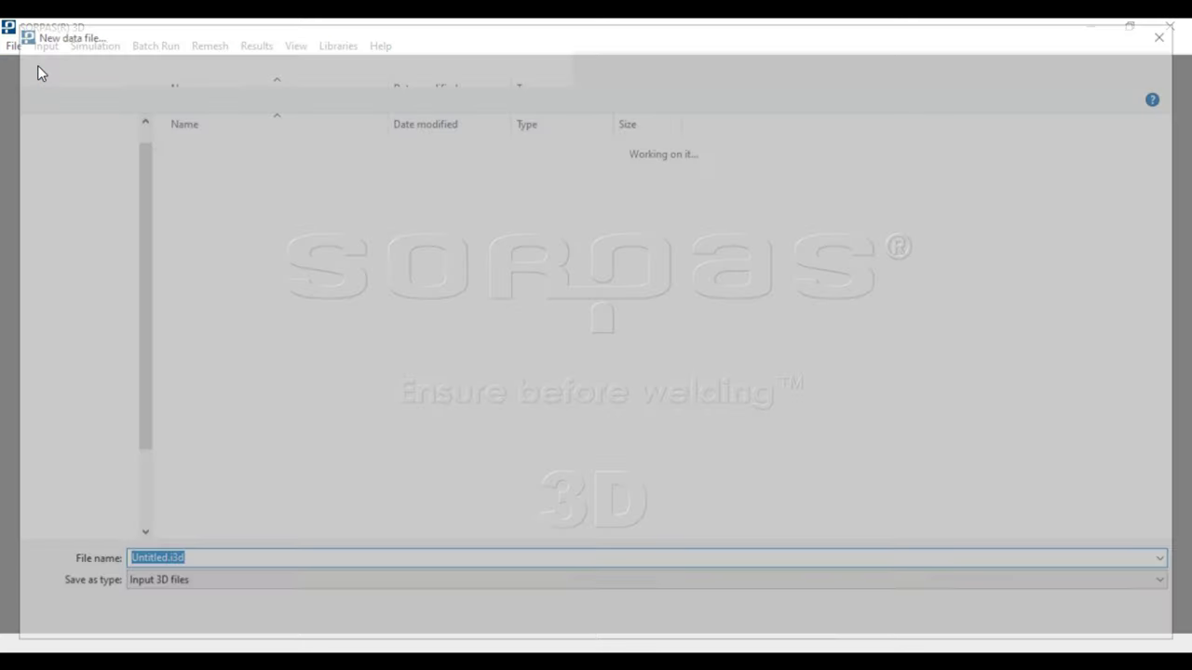
{"action": "type", "text": "2-sheets-spo"}
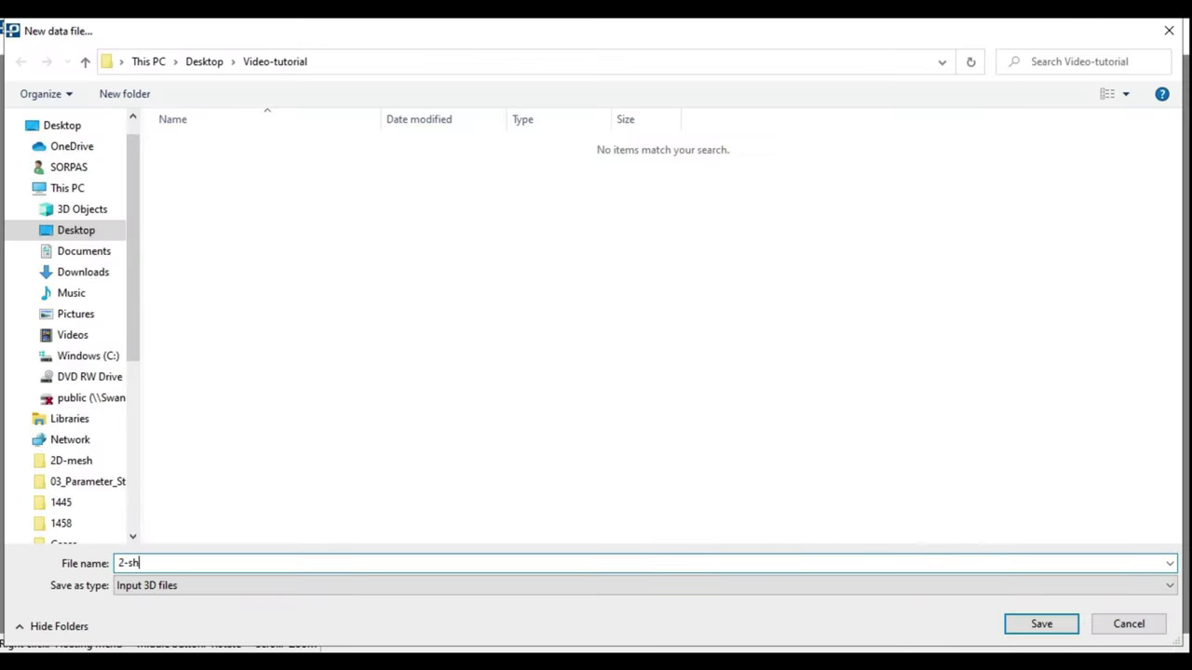
{"action": "type", "text": "t-weld"}
{"action": "key", "text": "Return"}
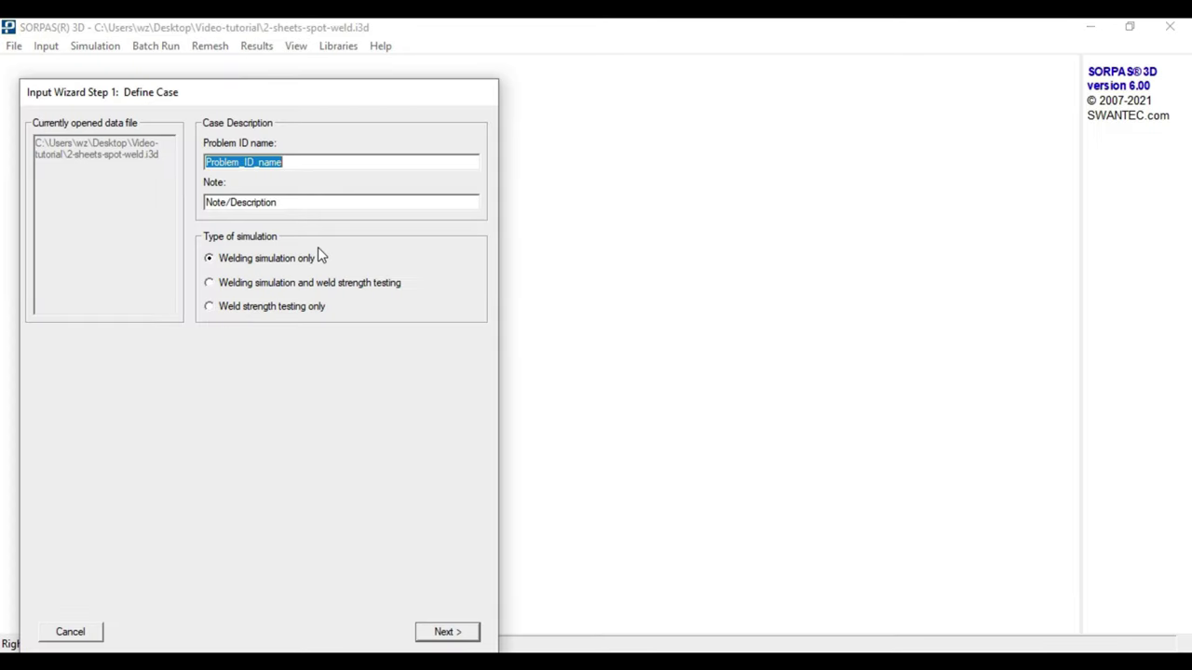
- Enter Problem ID 'Spot welding' and note 'Two sheets', with Welding simulation only
{"action": "type", "text": "Sp"}
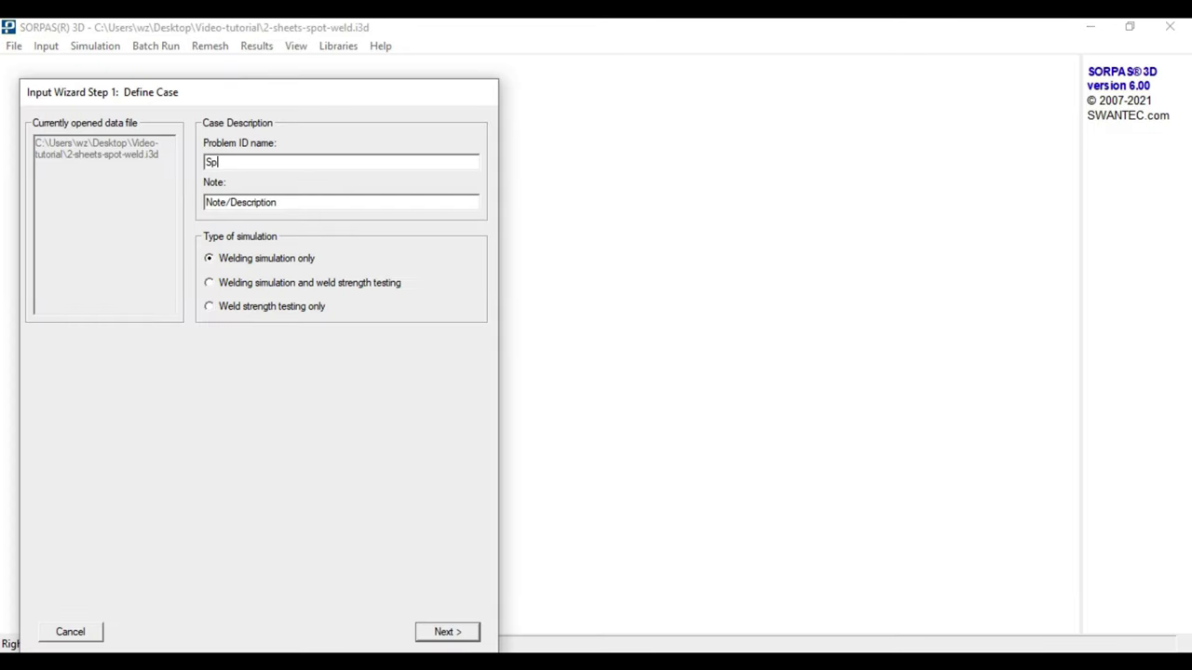
{"action": "type", "text": "ot welding"}
{"action": "key", "text": "Tab"}
{"action": "type", "text": "T"}
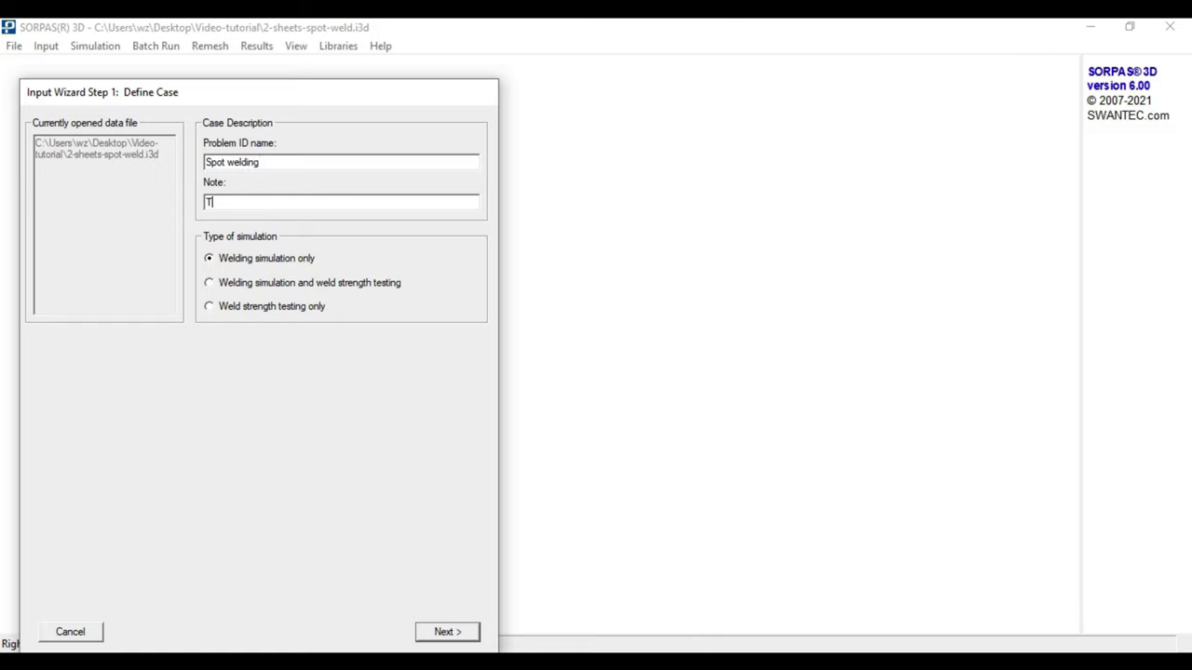
{"action": "type", "text": "wo sheets"}
{"action": "left_click", "coordinate": [261, 265]}
{"action": "left_click", "coordinate": [252, 313]}
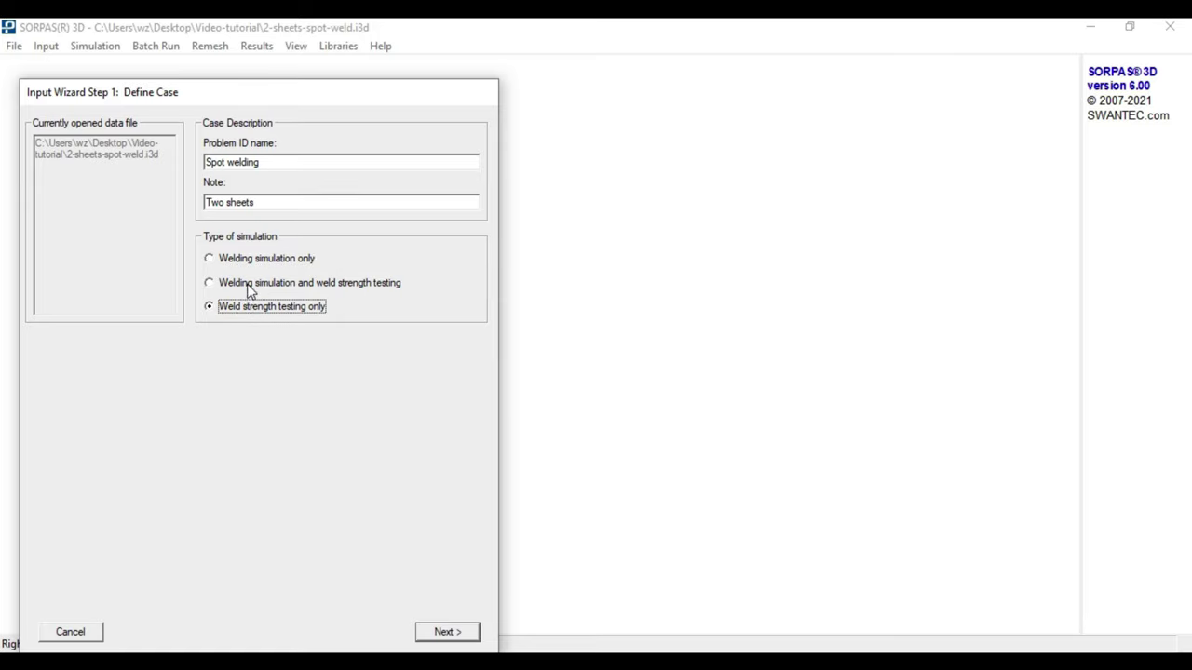
{"action": "left_click", "coordinate": [249, 291]}
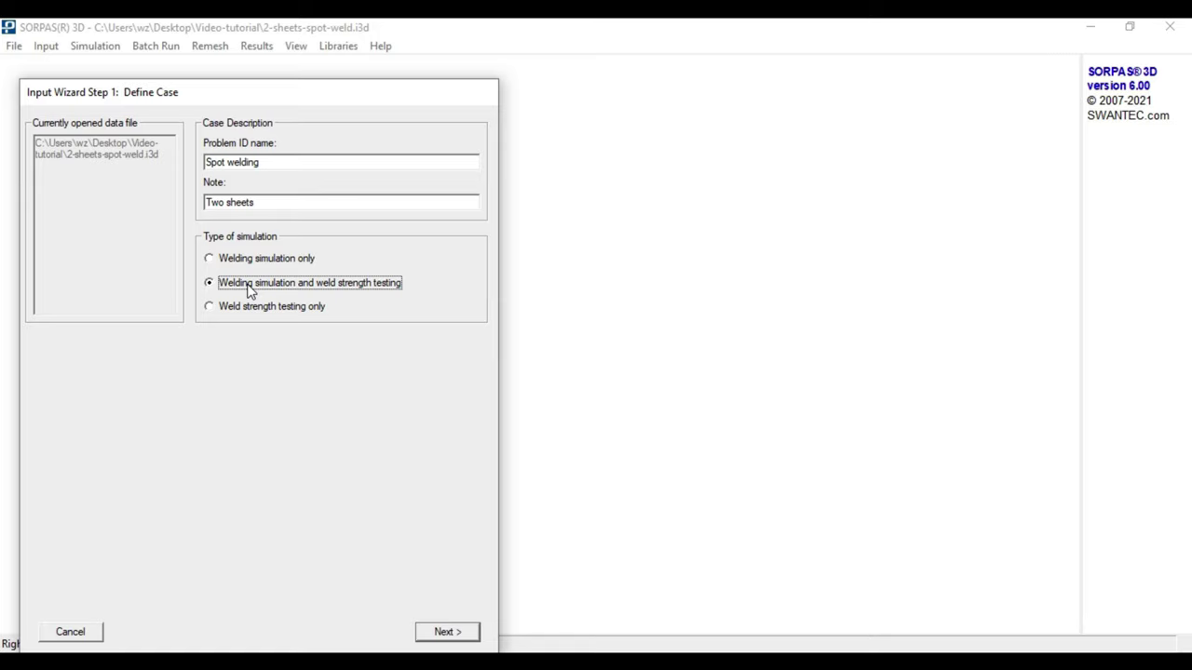
{"action": "left_click", "coordinate": [249, 266]}
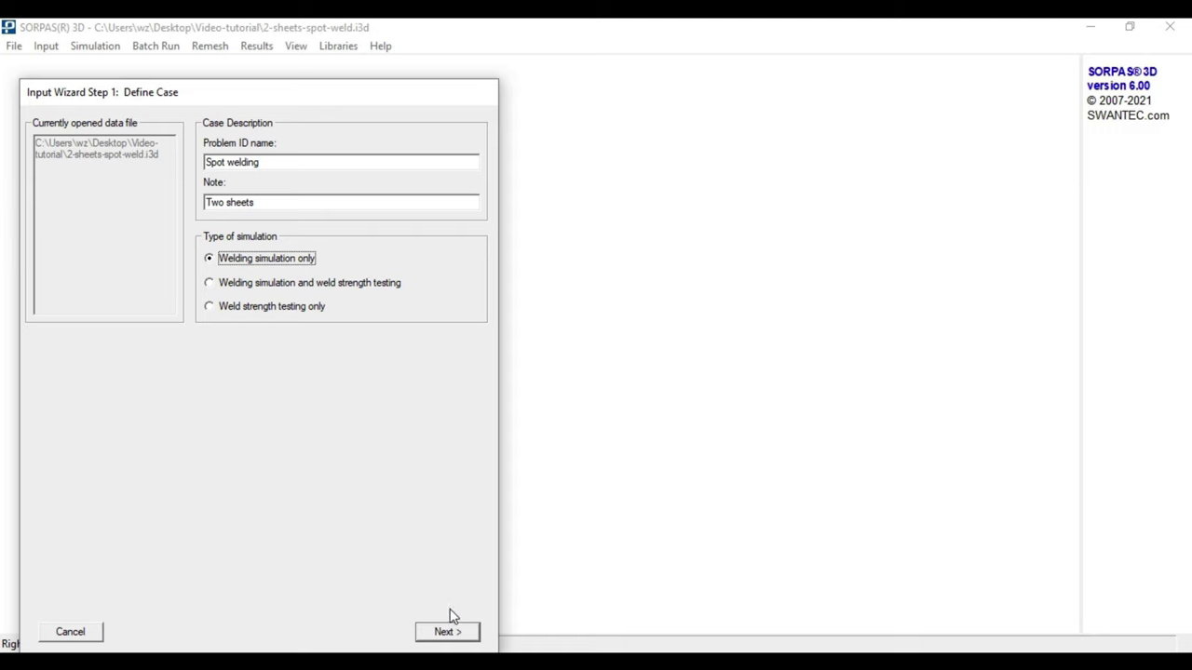
- Add a Type A0 electrode (d1=16, R=40) from the electrode library, flipped in z
{"action": "left_click", "coordinate": [445, 632]}
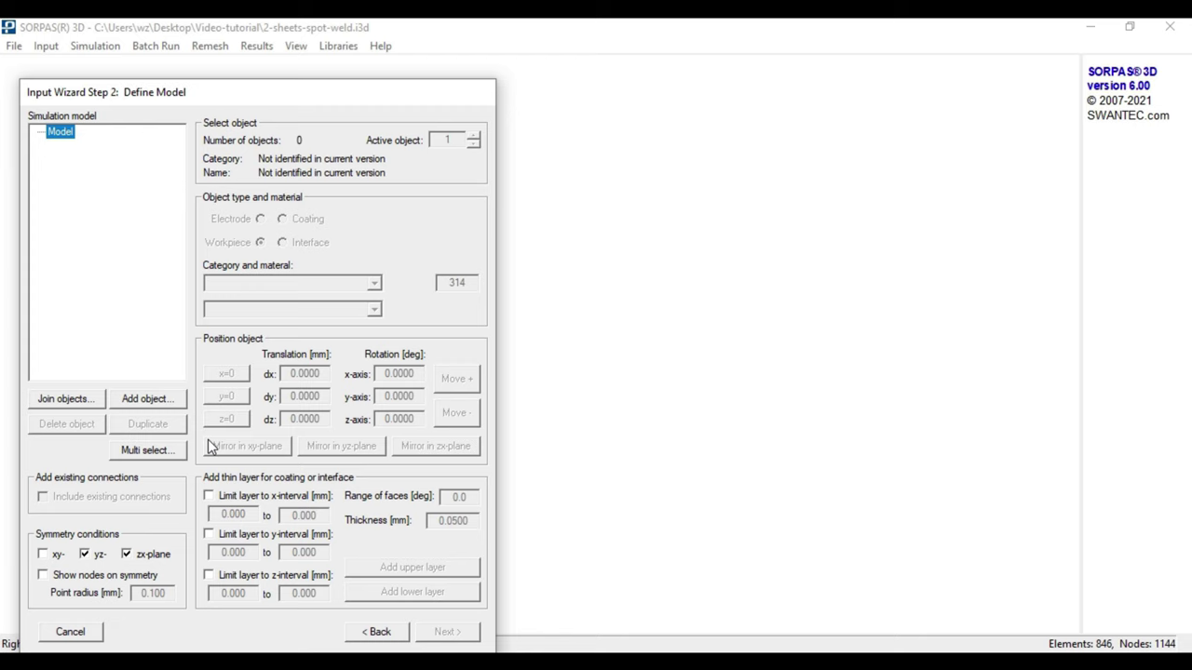
{"action": "left_click", "coordinate": [149, 399]}
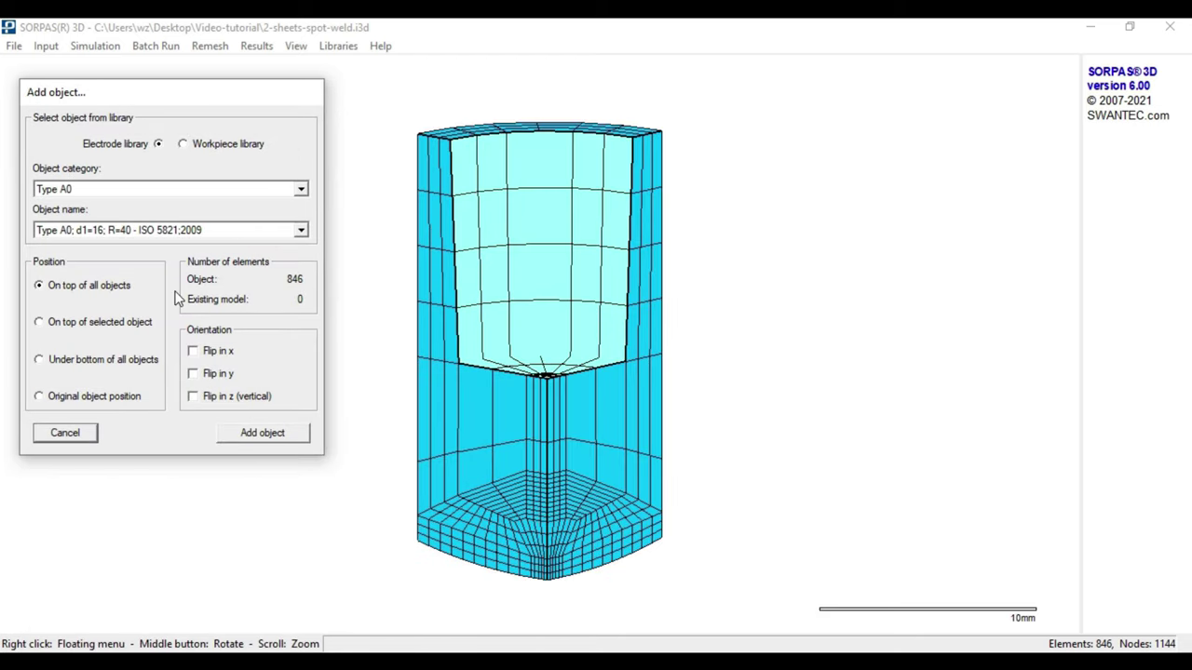
{"action": "left_click", "coordinate": [183, 144]}
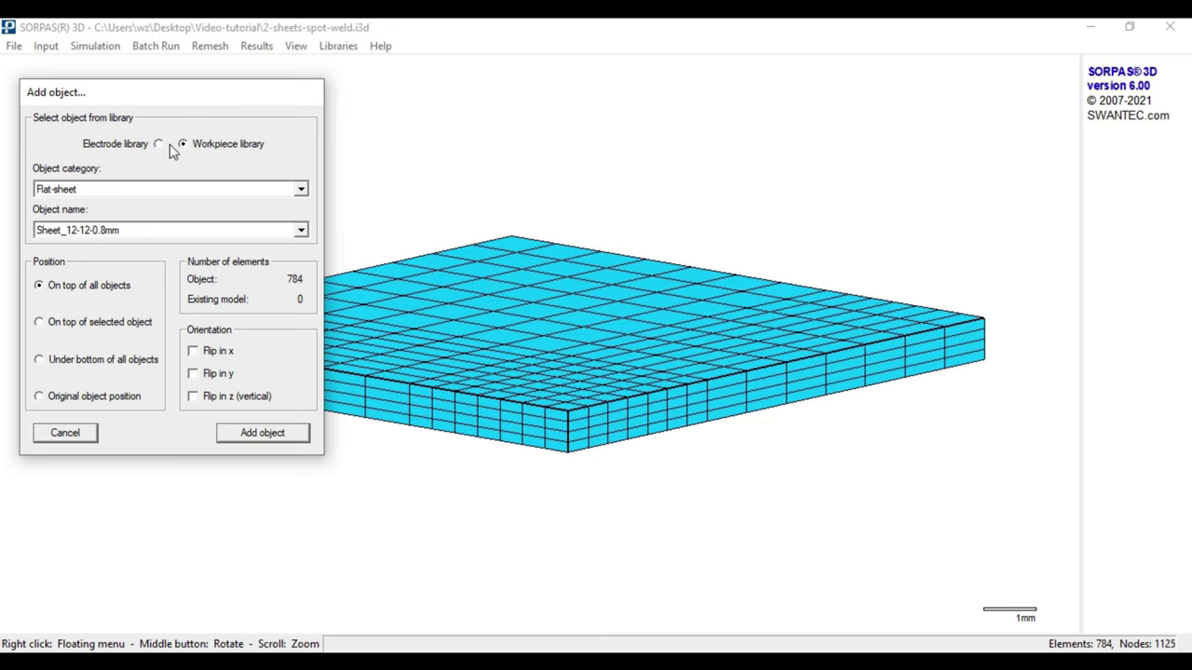
{"action": "left_click", "coordinate": [159, 145]}
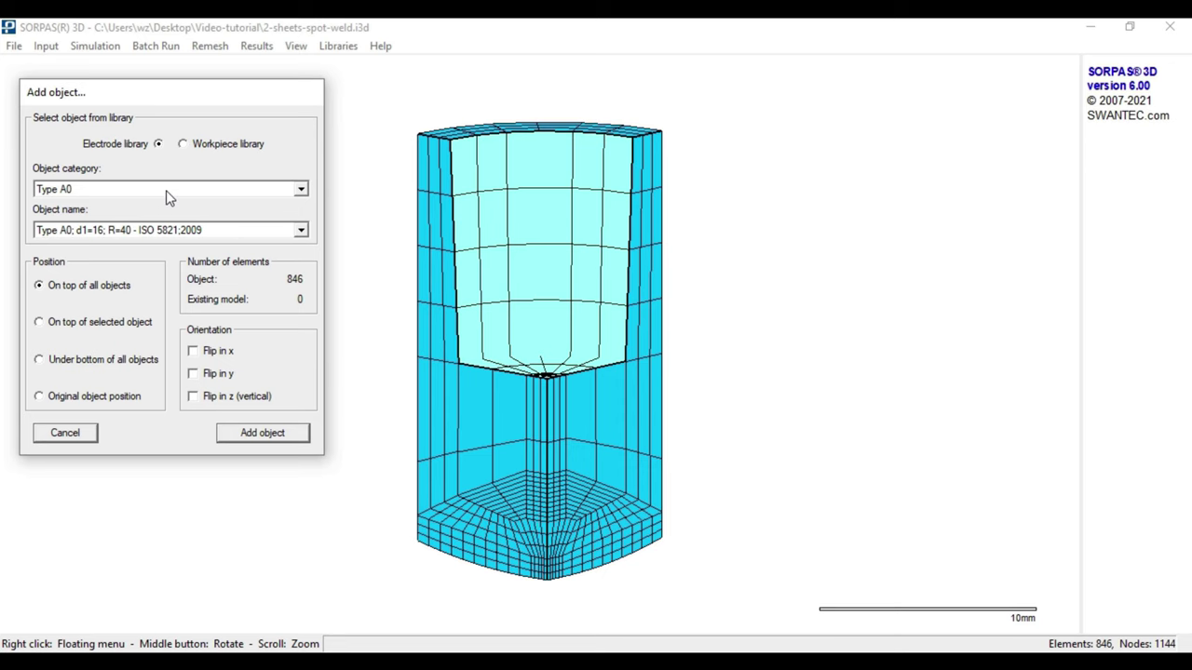
{"action": "left_click", "coordinate": [167, 194]}
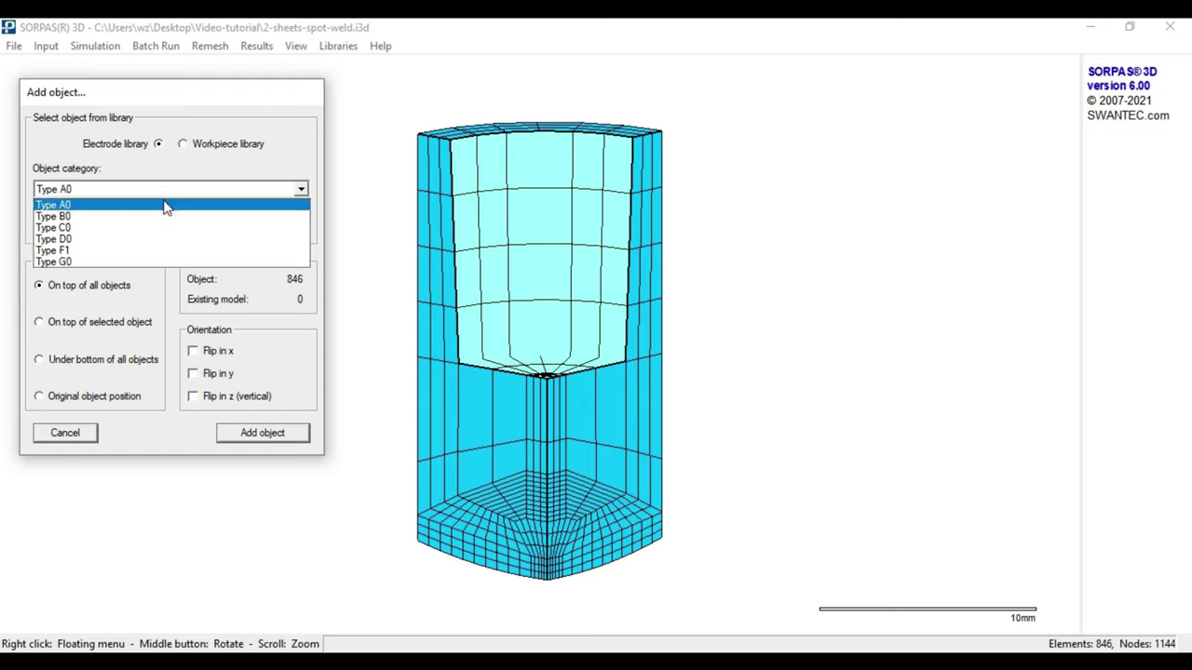
{"action": "left_click", "coordinate": [163, 206]}
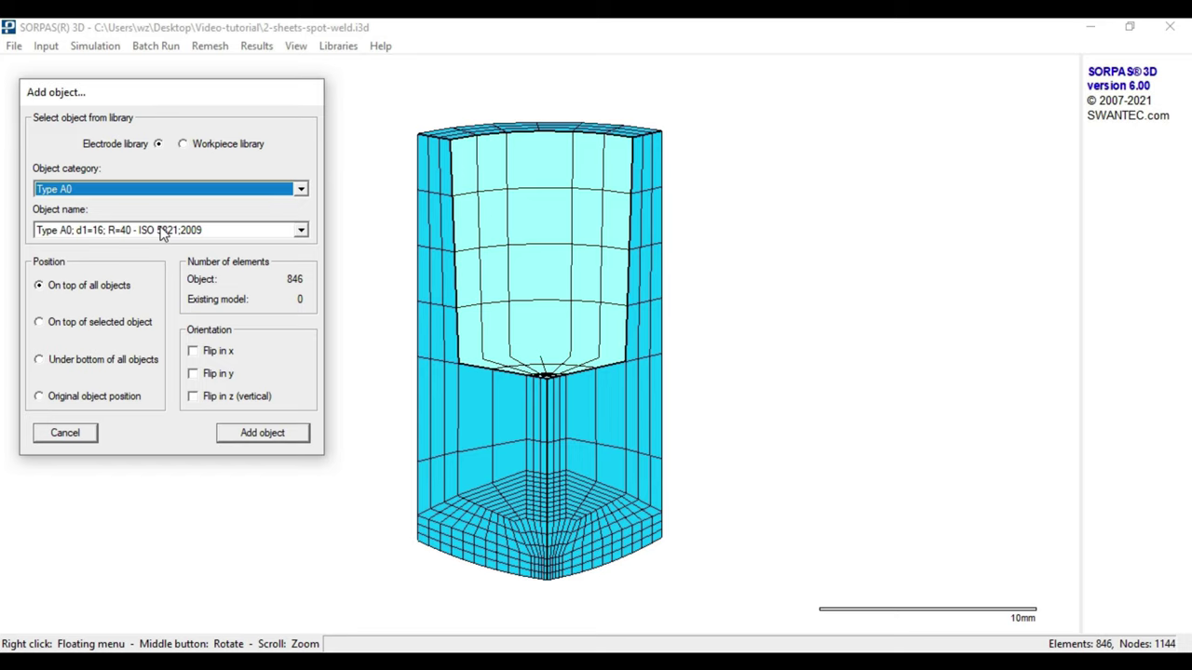
{"action": "left_click", "coordinate": [161, 233]}
{"action": "left_click", "coordinate": [161, 234]}
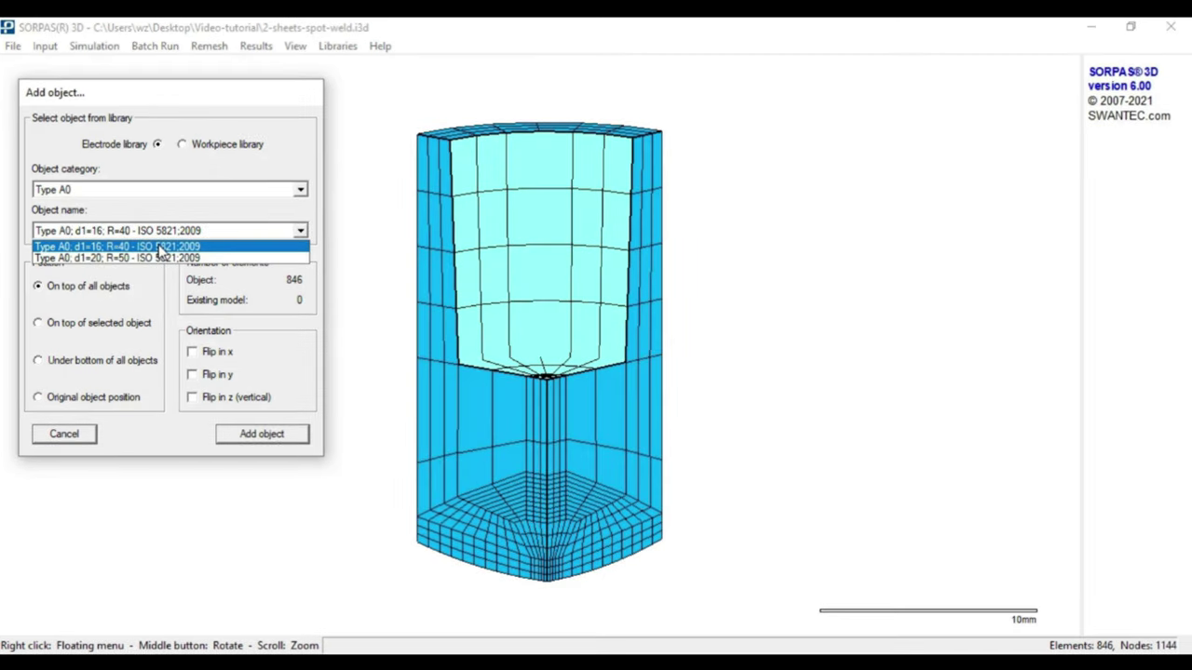
{"action": "left_click", "coordinate": [161, 247]}
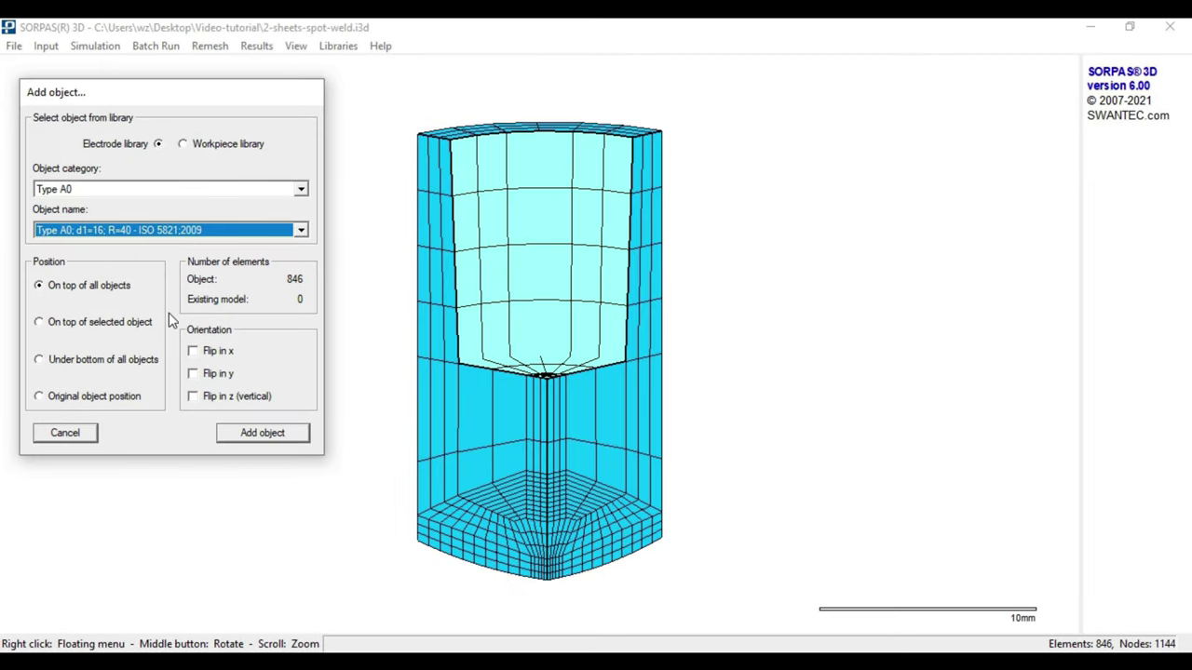
{"action": "left_click", "coordinate": [192, 396]}
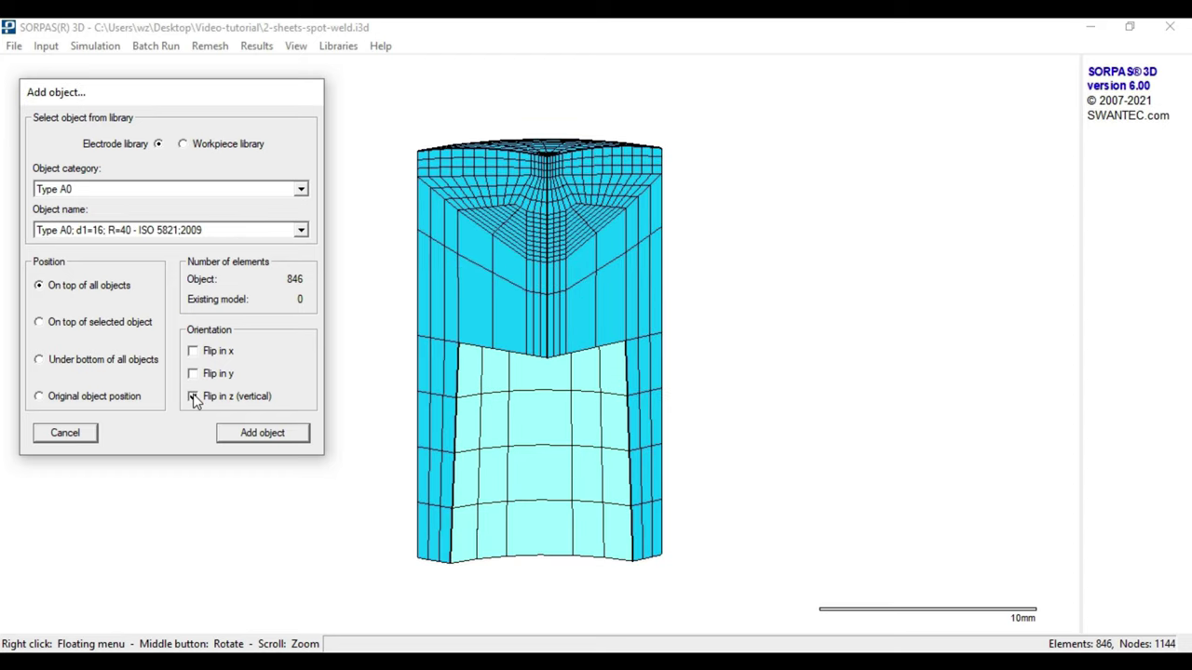
{"action": "left_click", "coordinate": [262, 433]}
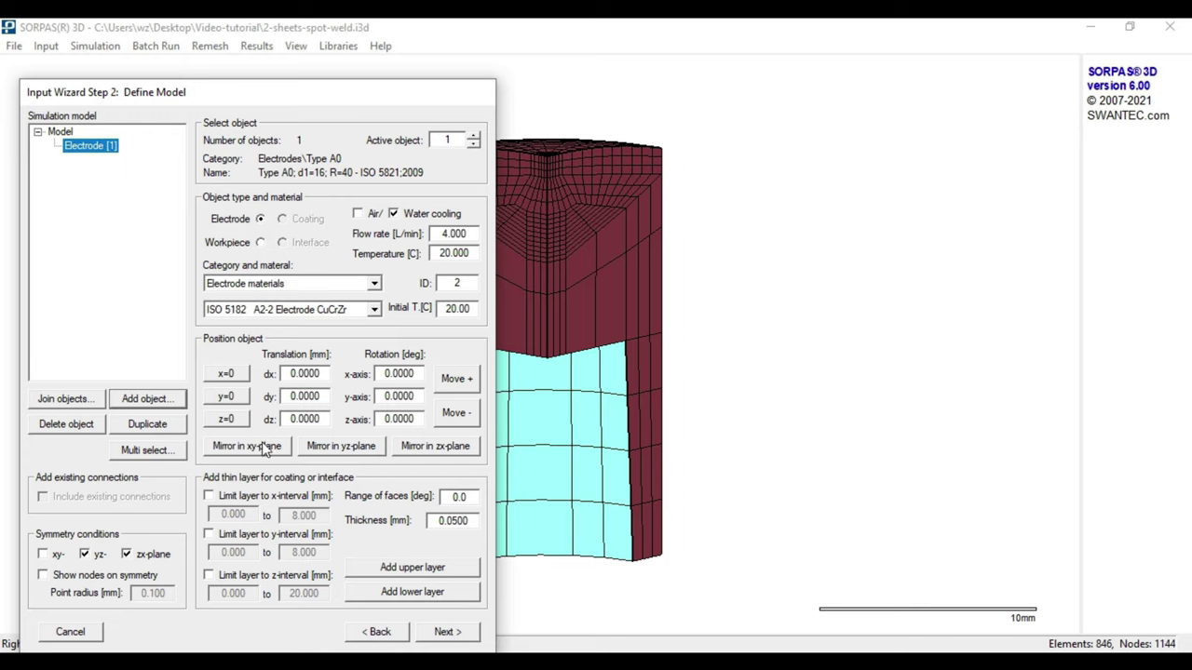
- Turn on Show axes in the 3D view and pan and orbit around the electrode
{"action": "left_click", "coordinate": [556, 505]}
{"action": "left_click_drag", "start_coordinate": [555, 505], "coordinate": [810, 469]}
{"action": "right_click", "coordinate": [865, 386]}
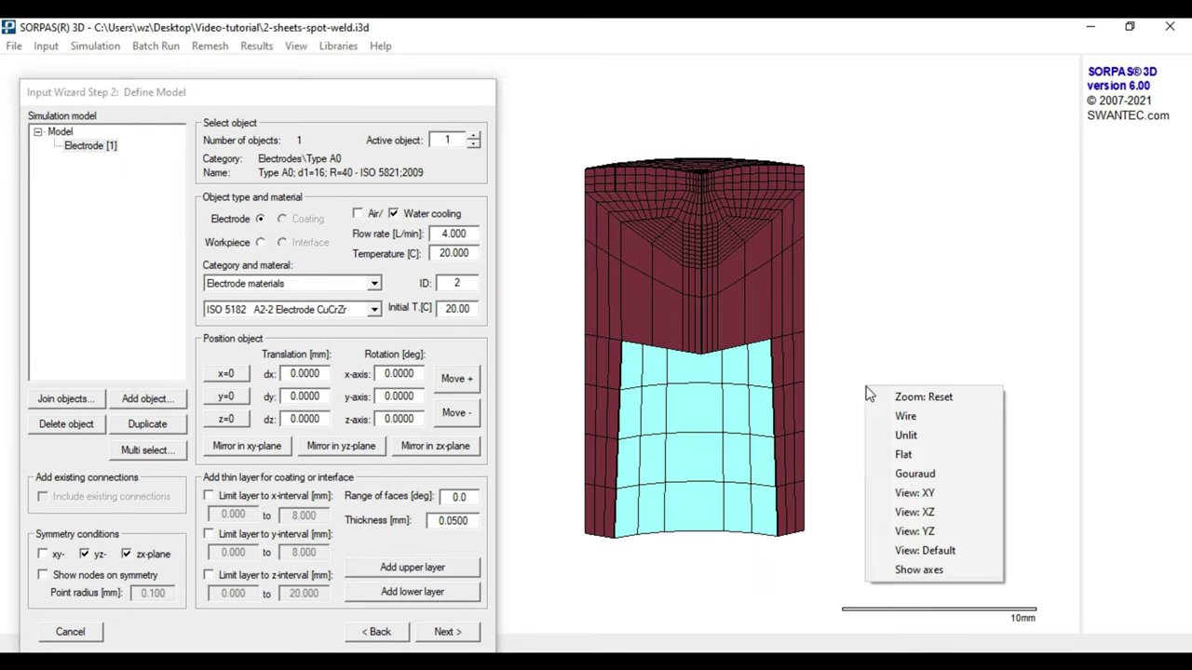
{"action": "left_click", "coordinate": [902, 571]}
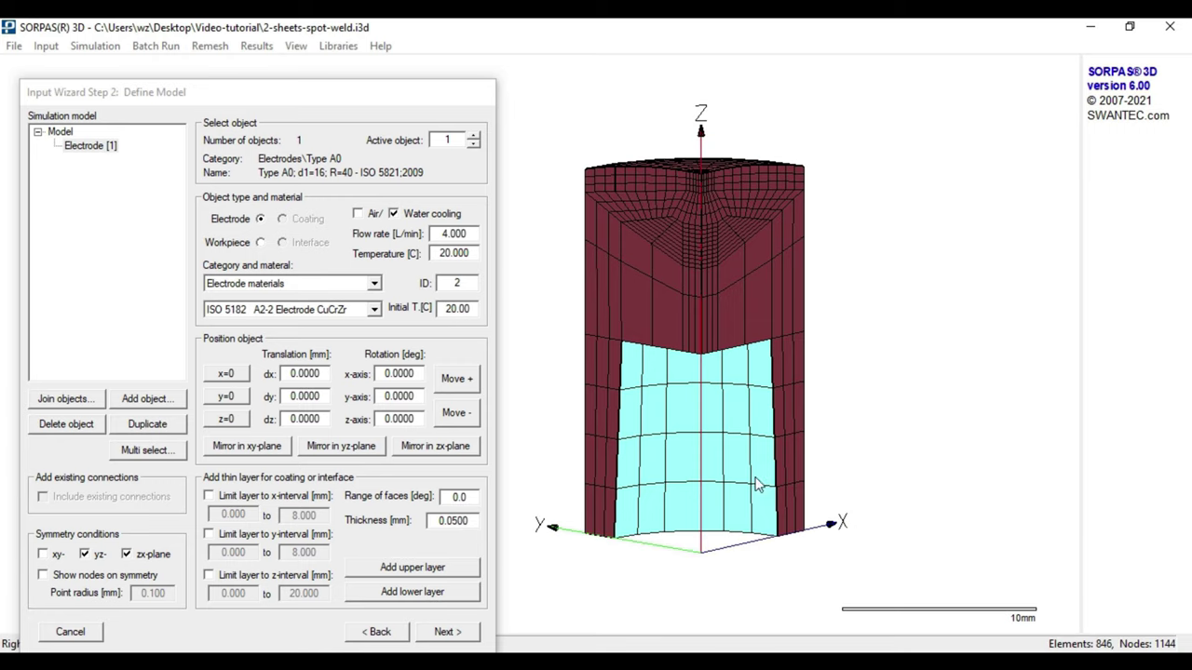
{"action": "middle_click_drag", "start_coordinate": [753, 485], "coordinate": [836, 464]}
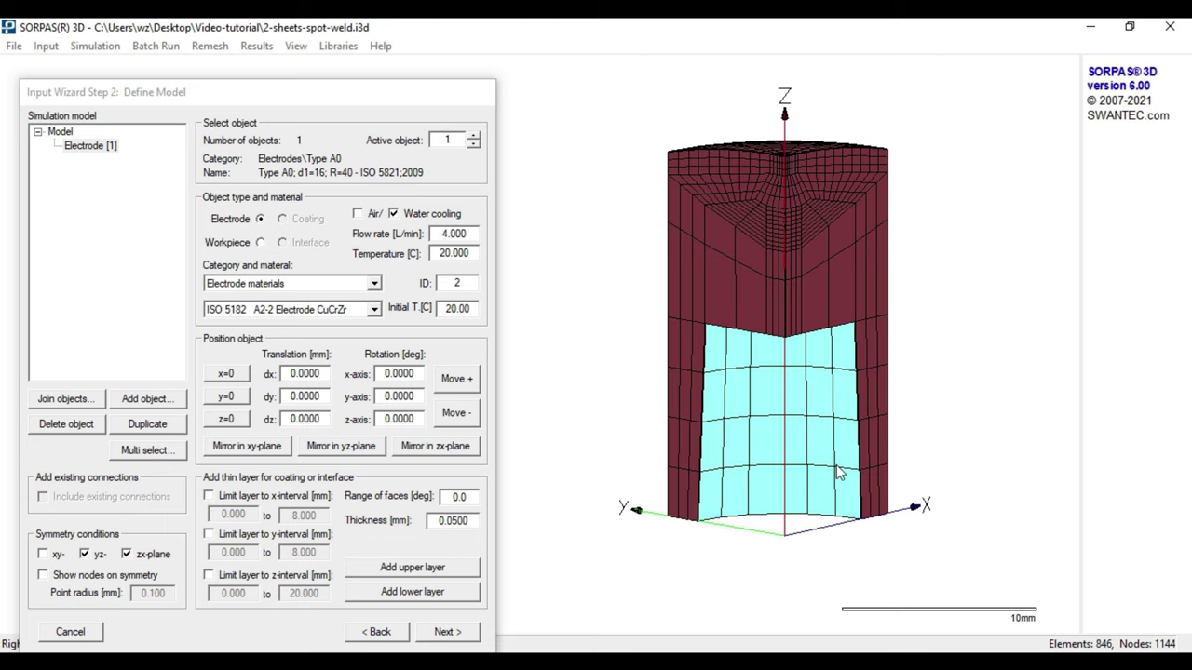
{"action": "left_click_drag", "start_coordinate": [831, 473], "coordinate": [806, 469]}
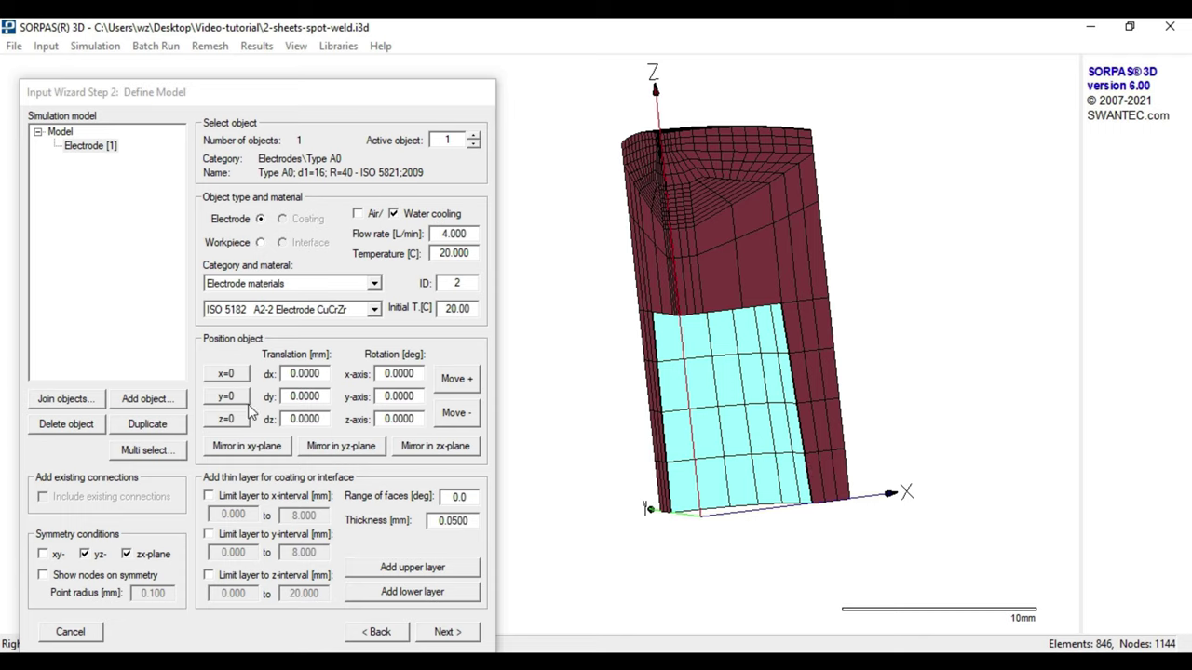
- Add a Flat-sheet_round-mesh 15mm x 15mm x 1.0mm workpiece on top of the electrode
{"action": "left_click", "coordinate": [146, 399]}
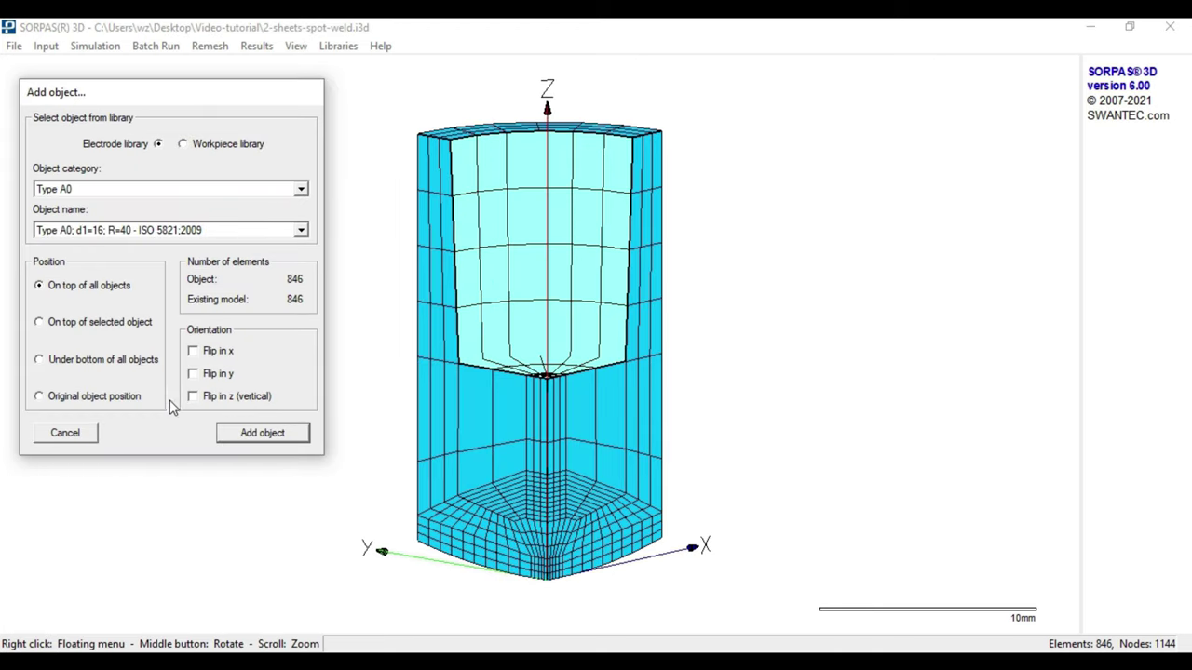
{"action": "left_click", "coordinate": [184, 146]}
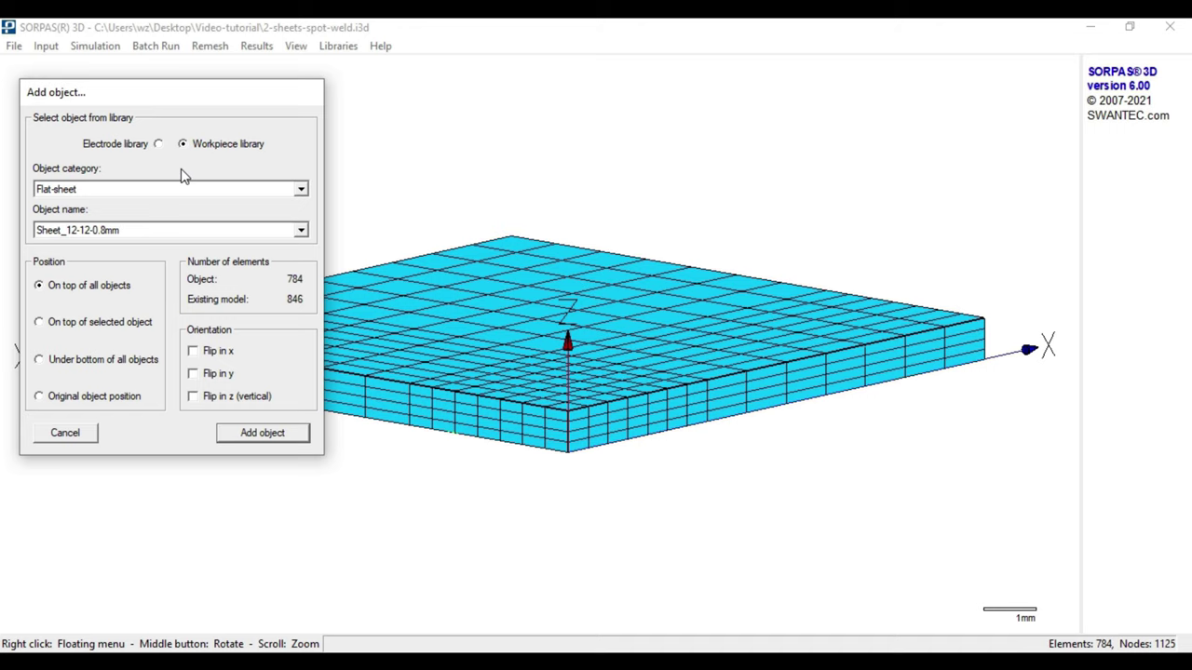
{"action": "left_click", "coordinate": [183, 192]}
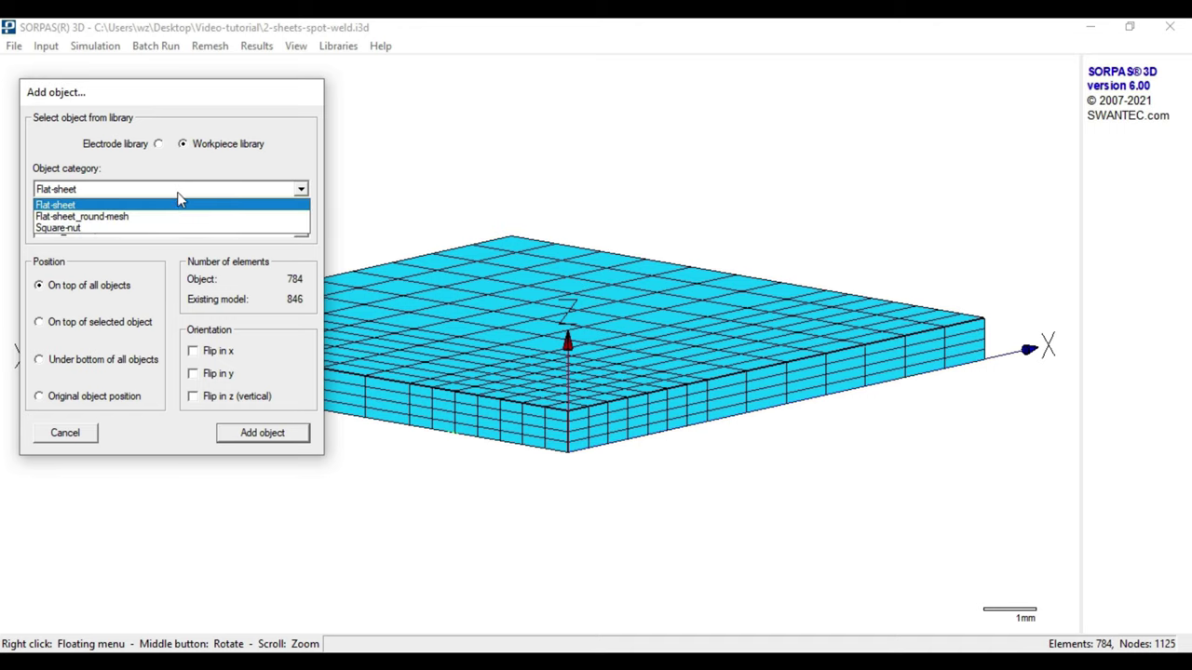
{"action": "left_click", "coordinate": [173, 216]}
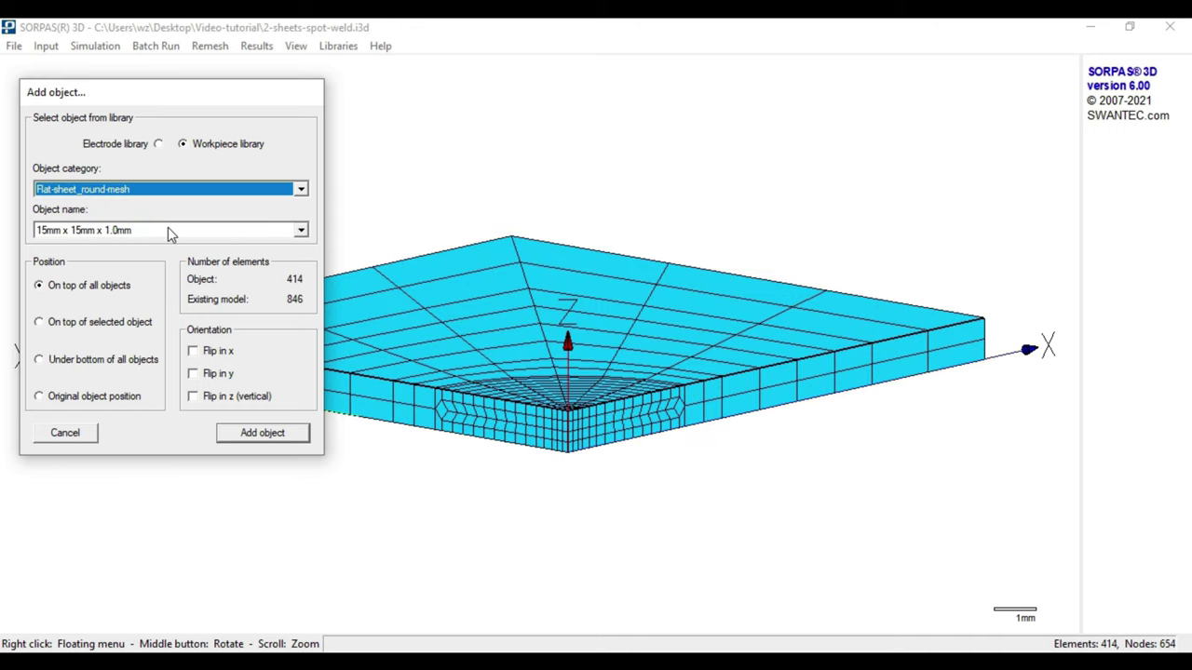
{"action": "left_click", "coordinate": [168, 229]}
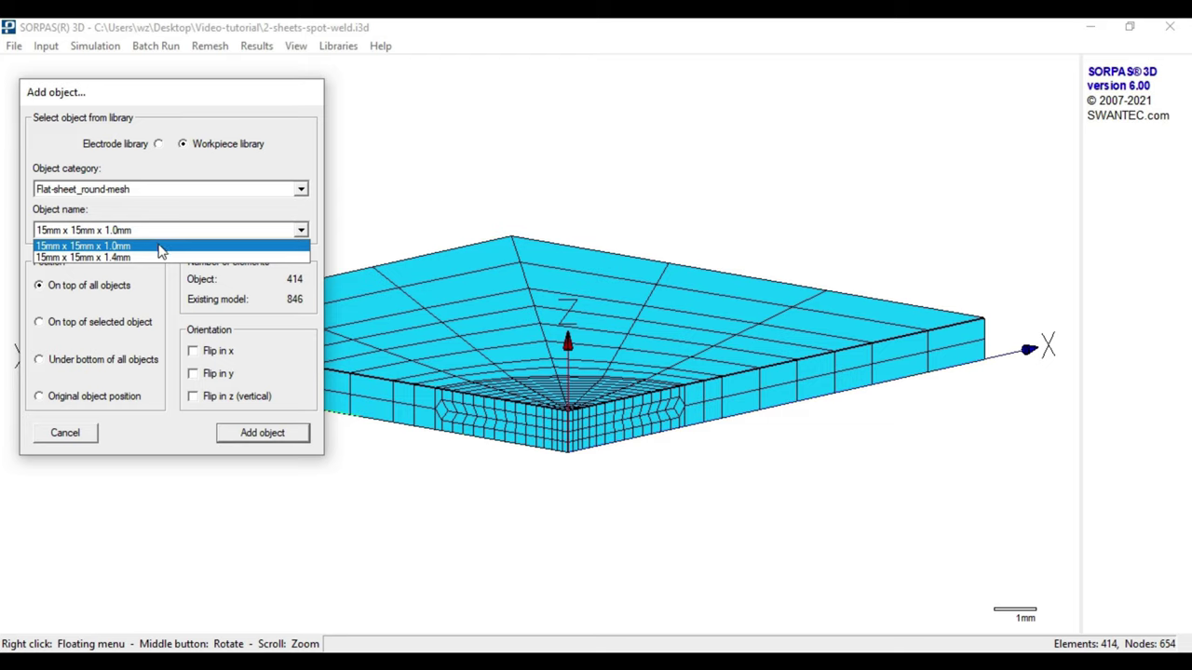
{"action": "left_click", "coordinate": [161, 245]}
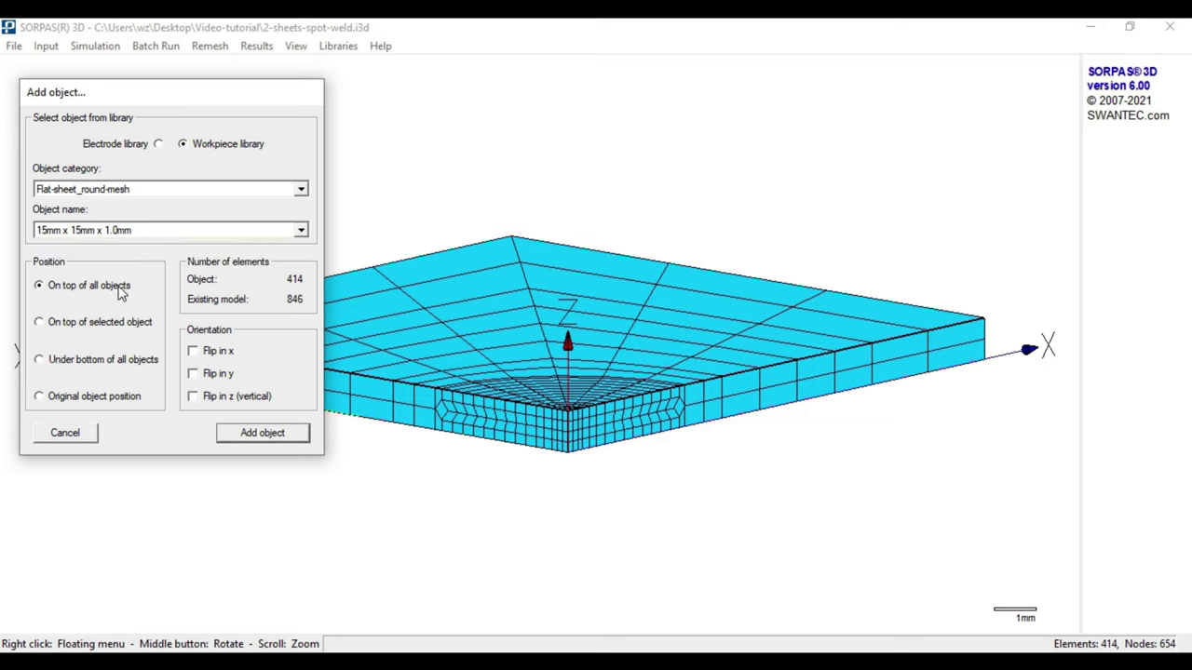
{"action": "left_click", "coordinate": [239, 435]}
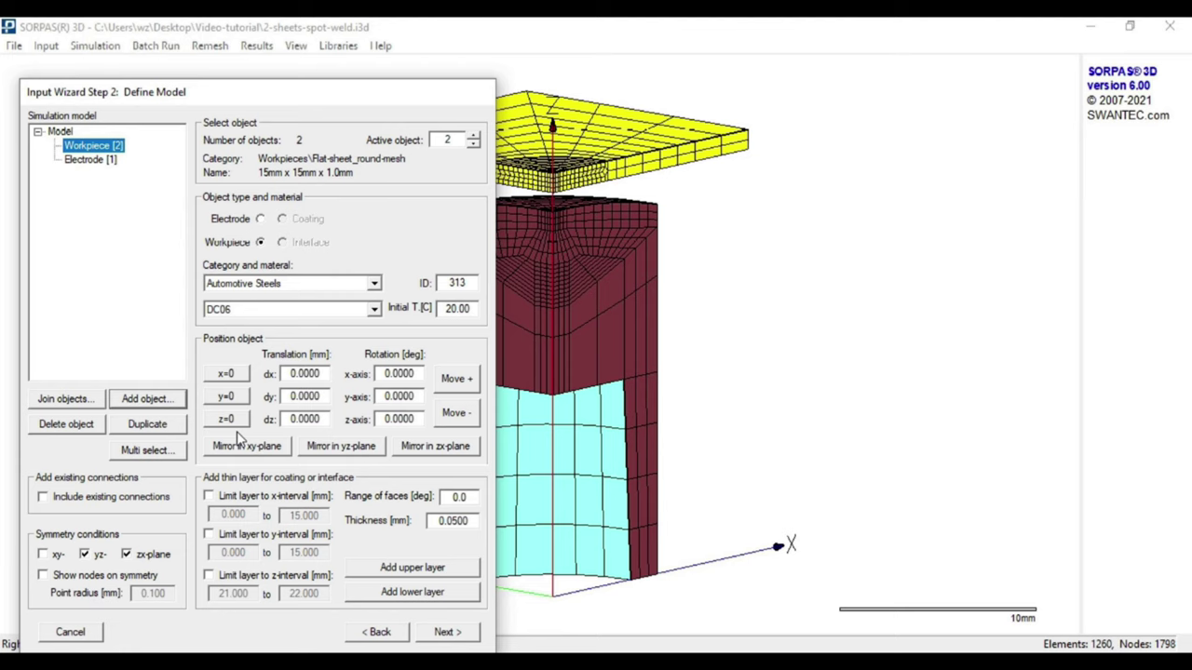
- Duplicate the 1.0mm DC06 sheet to create Workpiece [3] on top
{"action": "middle_click_drag", "start_coordinate": [552, 436], "coordinate": [764, 432]}
{"action": "scroll", "coordinate": [765, 432], "scroll_direction": "down", "scroll_amount": 3}
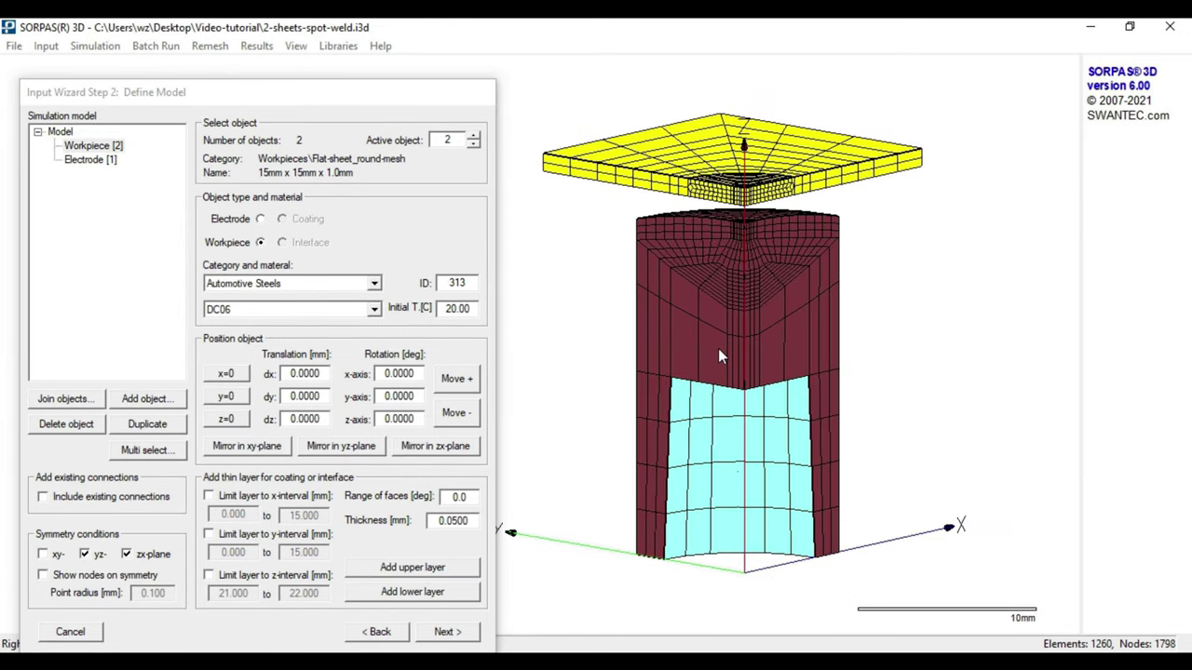
{"action": "middle_click_drag", "start_coordinate": [718, 356], "coordinate": [751, 373]}
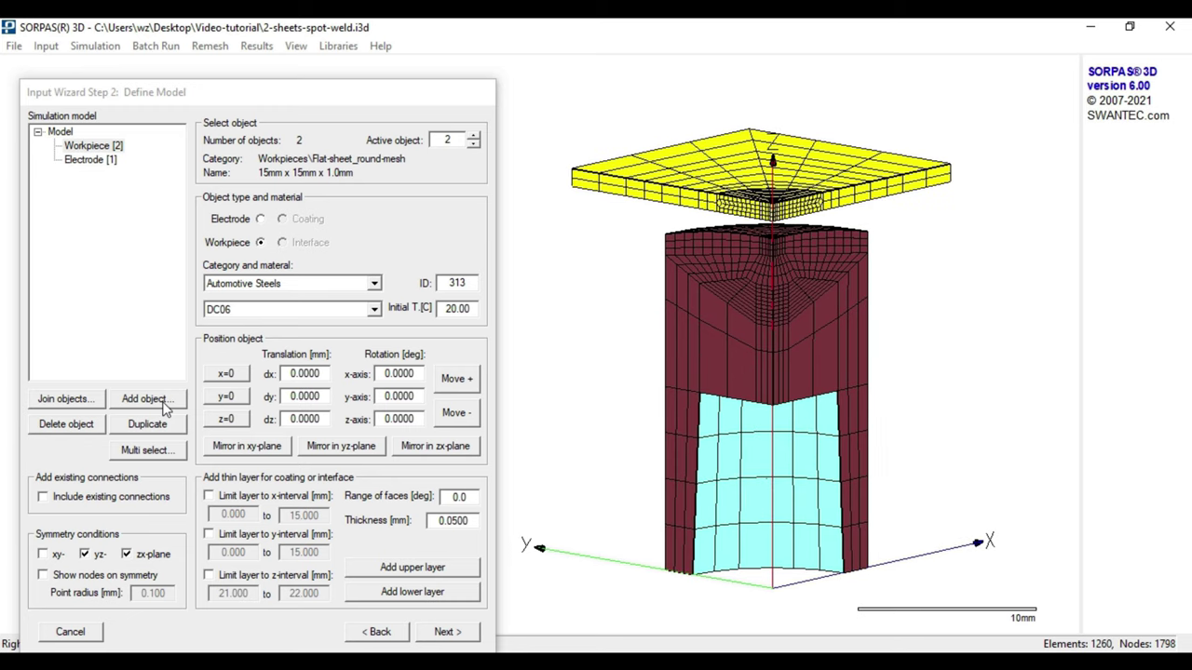
{"action": "left_click", "coordinate": [150, 426]}
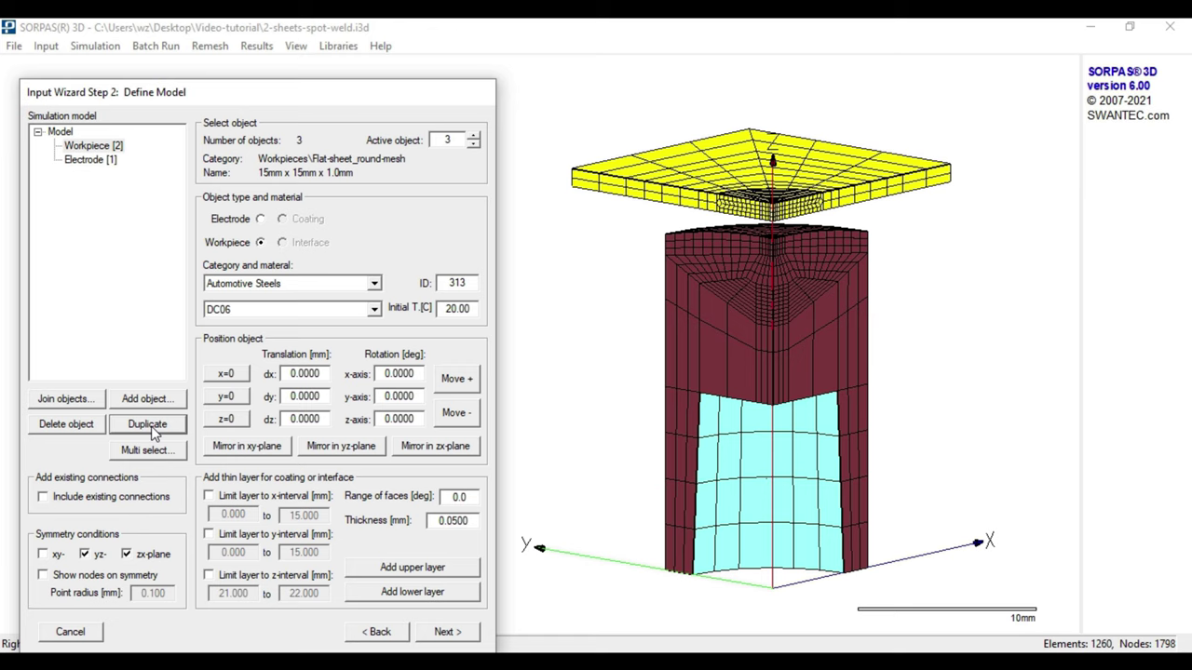
{"action": "middle_click_drag", "start_coordinate": [518, 453], "coordinate": [756, 421]}
{"action": "scroll", "coordinate": [757, 420], "scroll_direction": "down", "scroll_amount": 3}
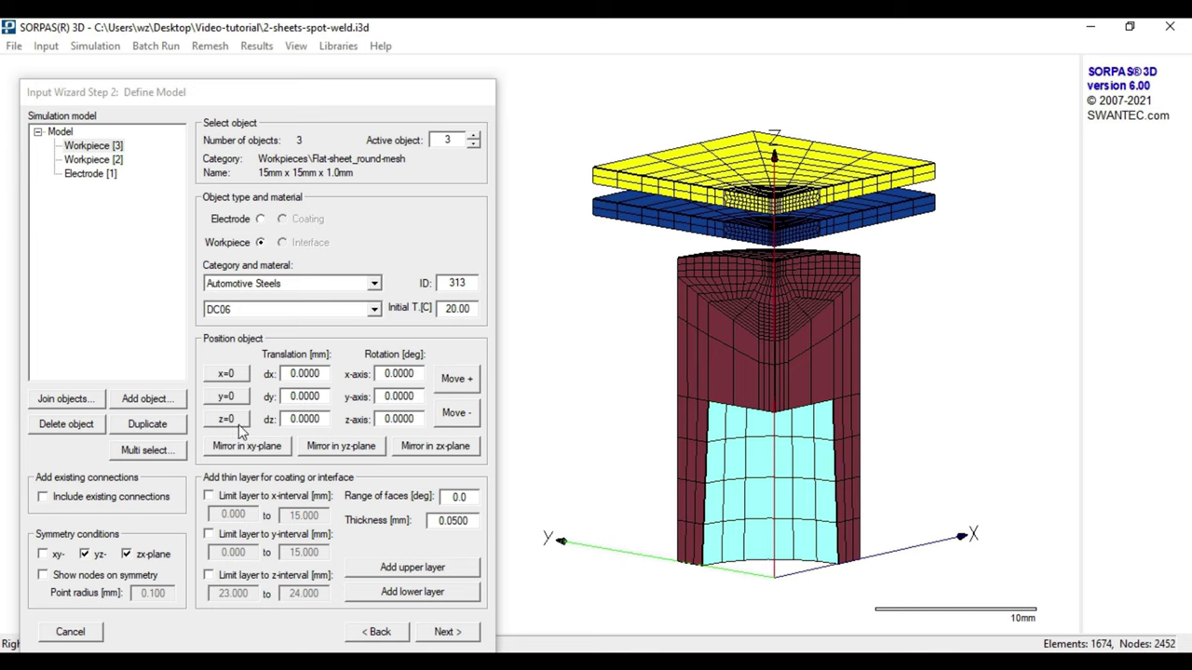
- Add Type A0 electrode d1=16, R=40 (ISO 5821:2009) as Electrode [4] above the sheets
{"action": "left_click", "coordinate": [145, 399]}
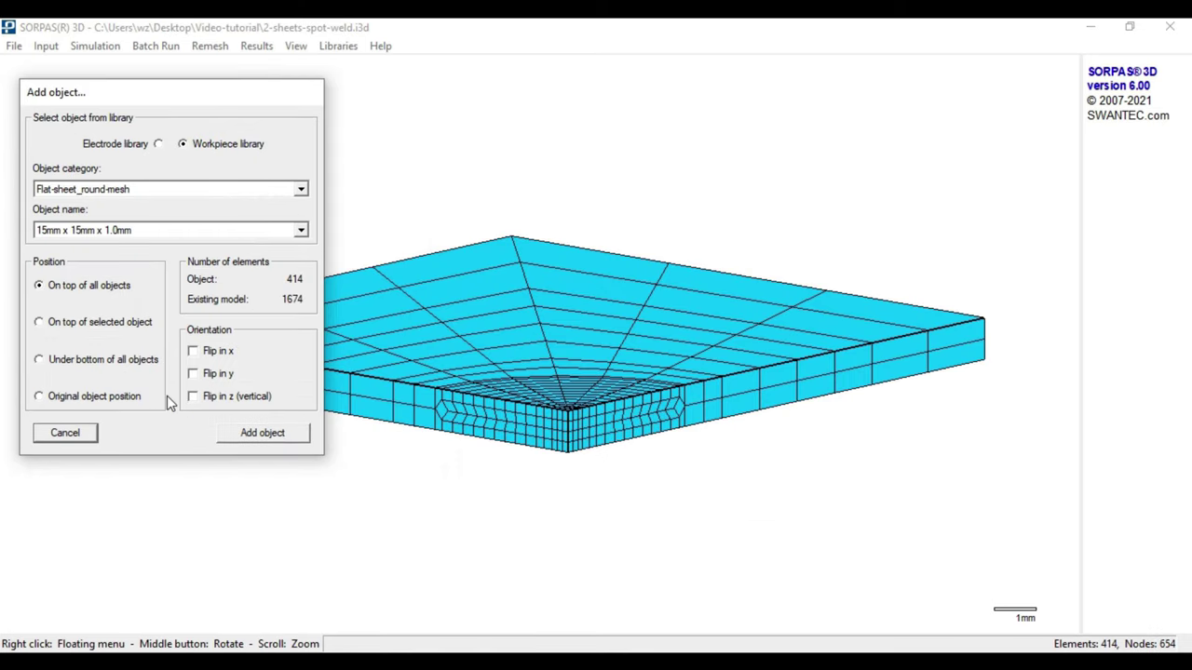
{"action": "left_click", "coordinate": [159, 144]}
{"action": "left_click", "coordinate": [156, 195]}
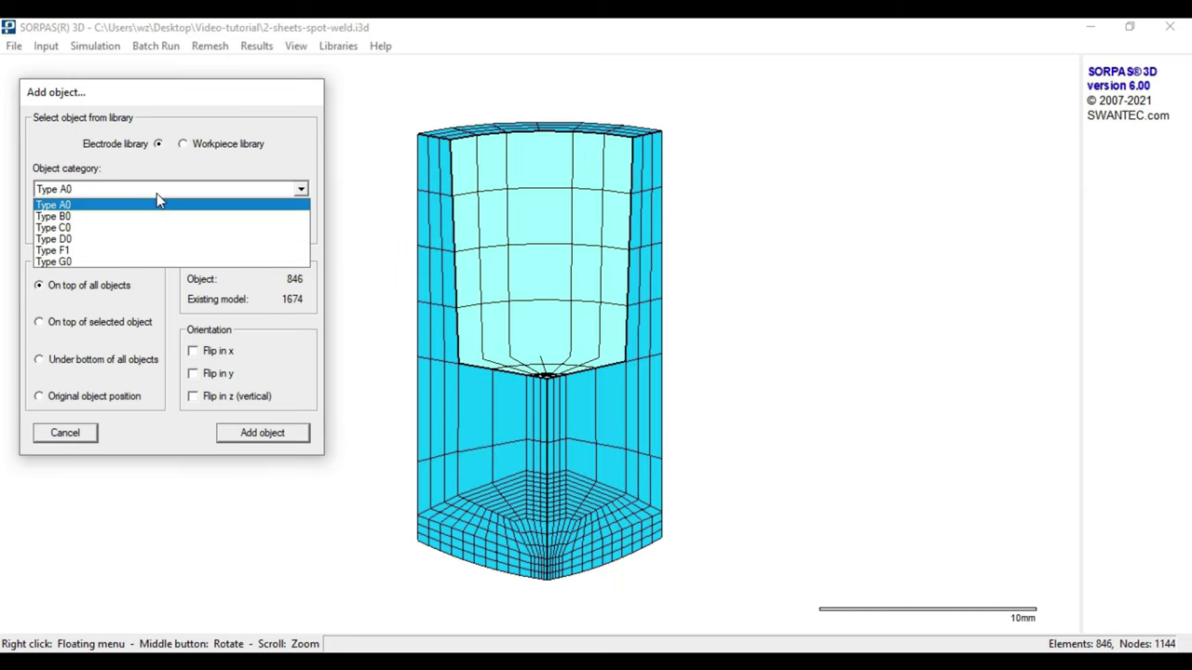
{"action": "left_click", "coordinate": [159, 204]}
{"action": "left_click", "coordinate": [166, 231]}
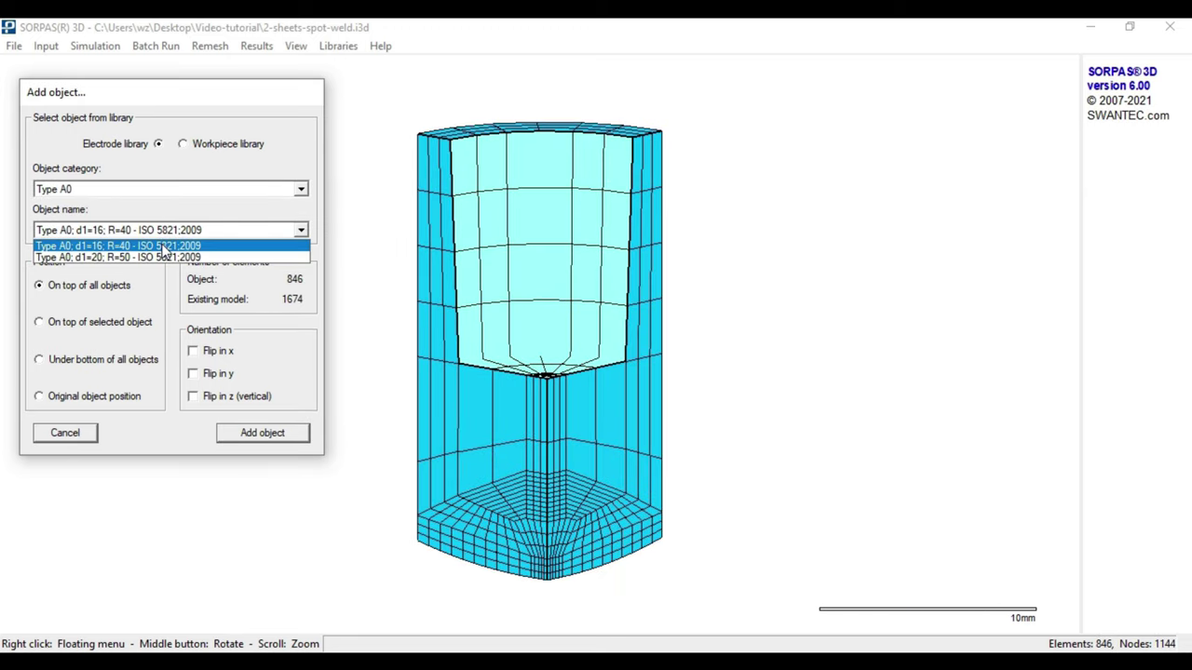
{"action": "left_click", "coordinate": [166, 245]}
{"action": "left_click", "coordinate": [92, 288]}
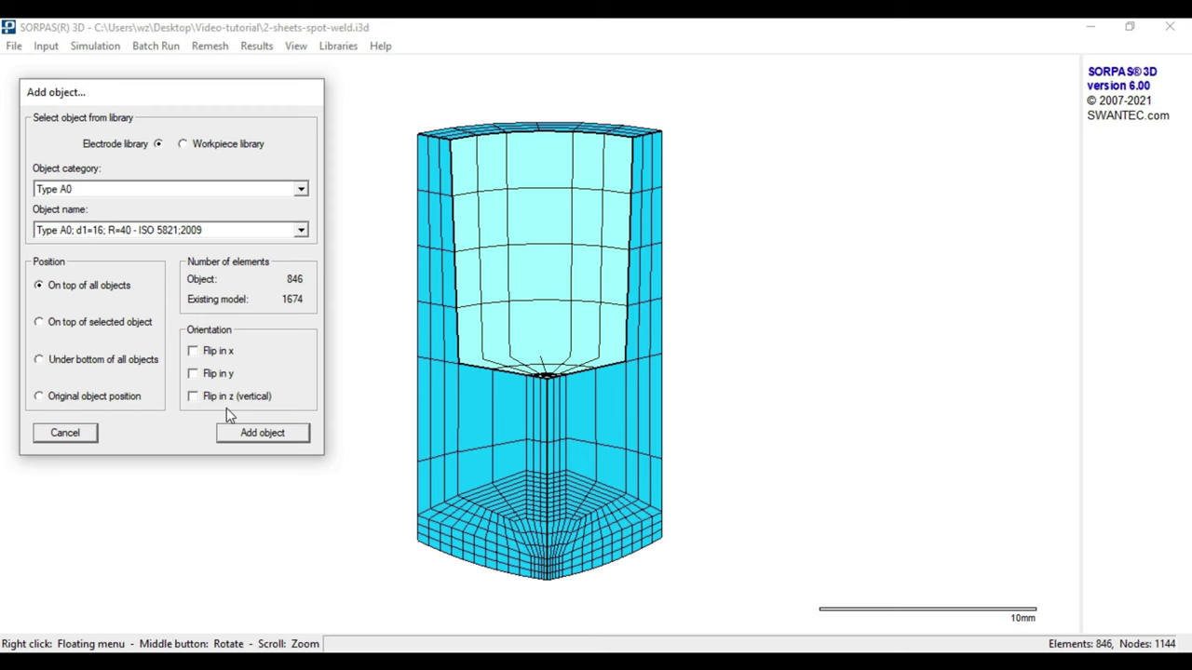
{"action": "left_click", "coordinate": [257, 433]}
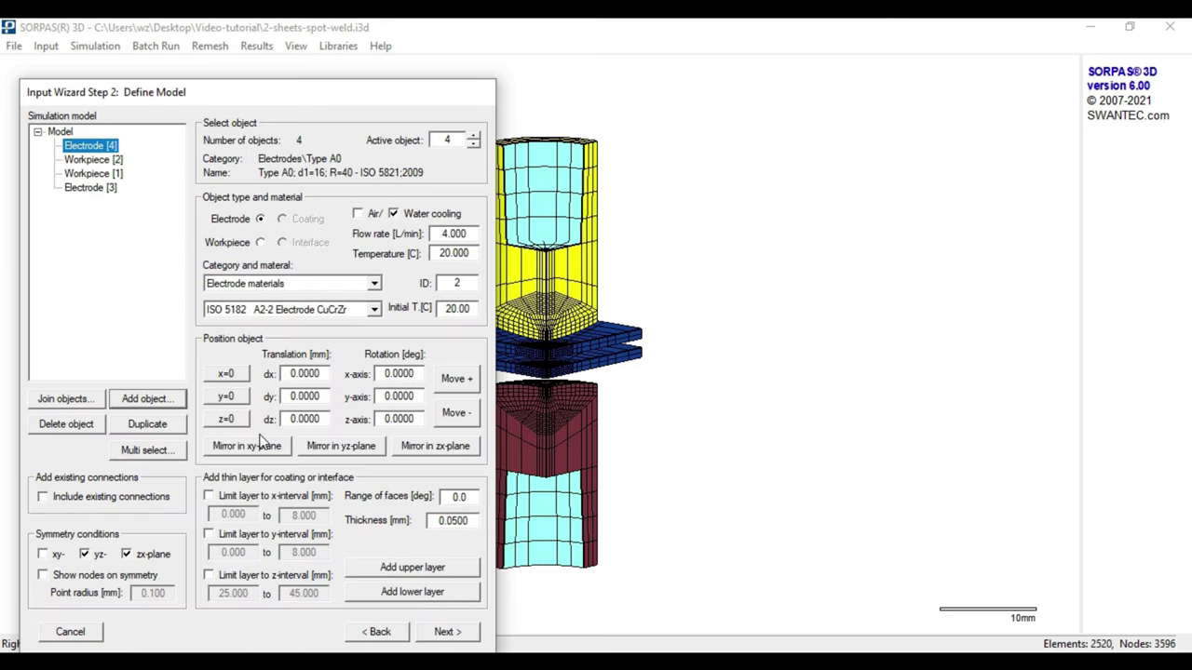
{"action": "left_click", "coordinate": [547, 426]}
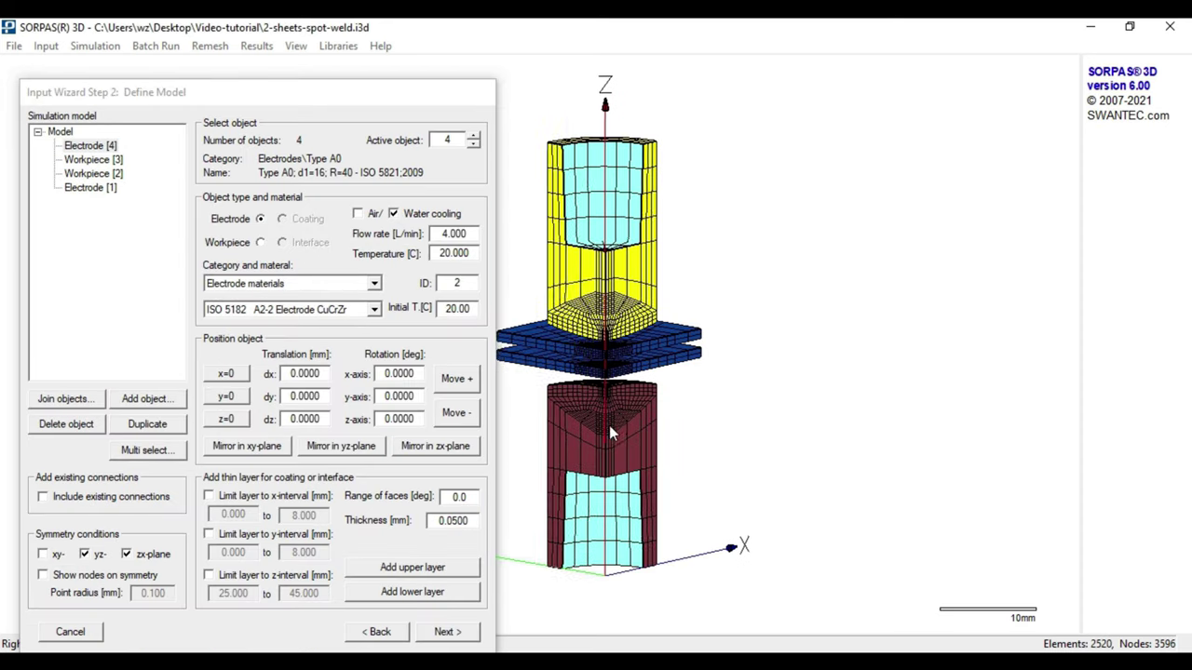
{"action": "left_click_drag", "start_coordinate": [609, 425], "coordinate": [771, 436]}
{"action": "scroll", "coordinate": [758, 430], "scroll_direction": "up", "scroll_amount": 1}
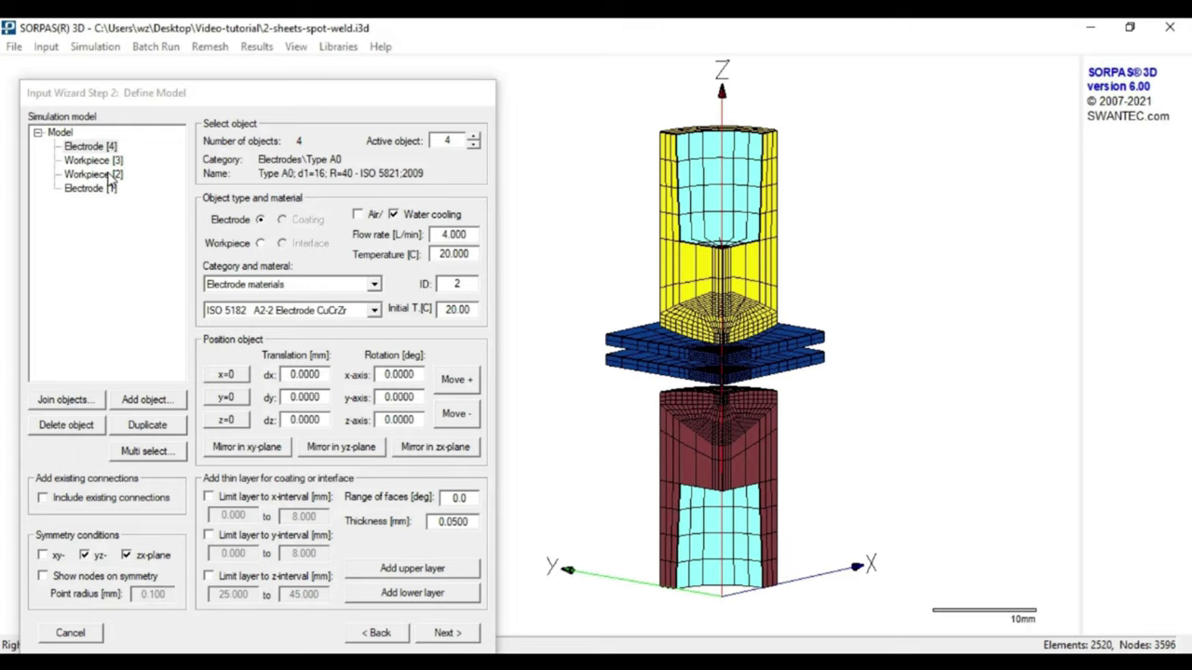
- Add a 0.0500 mm upper interface layer to Workpiece [2]
{"action": "left_click", "coordinate": [109, 174]}
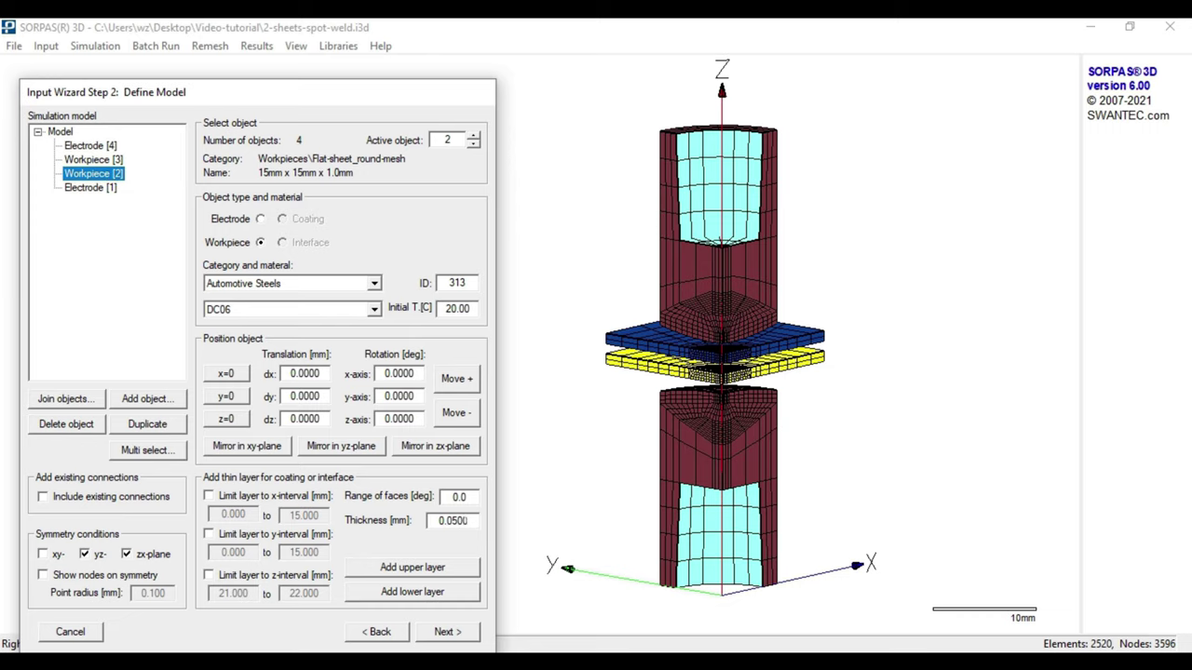
{"action": "double_click", "coordinate": [453, 520]}
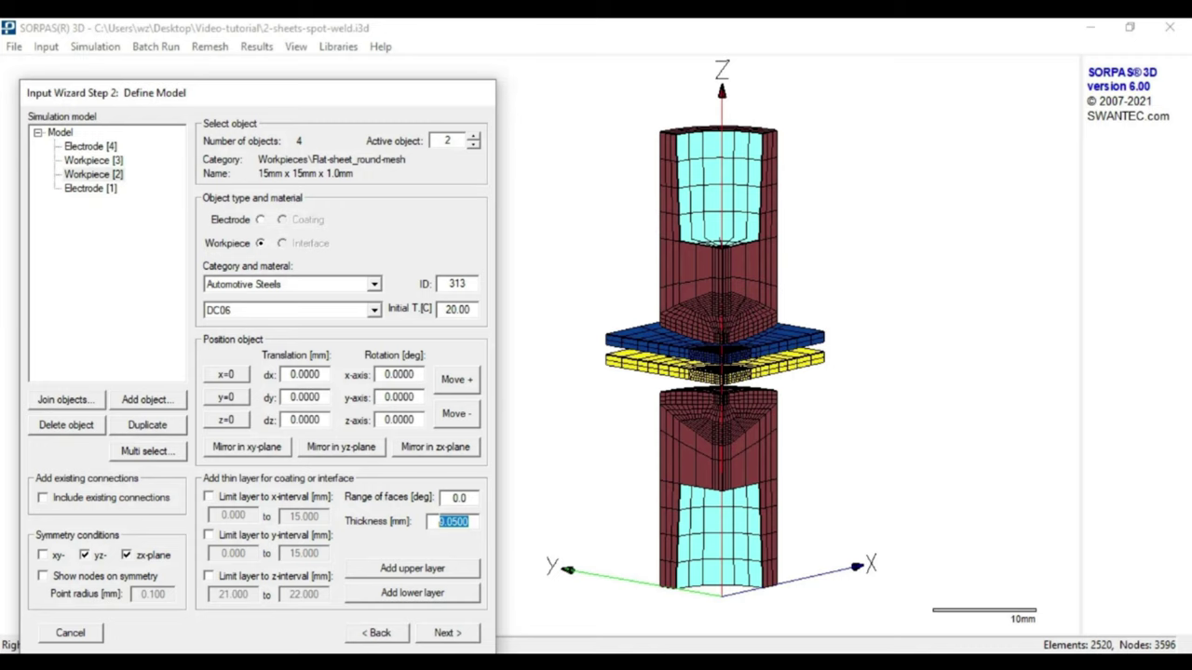
{"action": "left_click", "coordinate": [413, 568]}
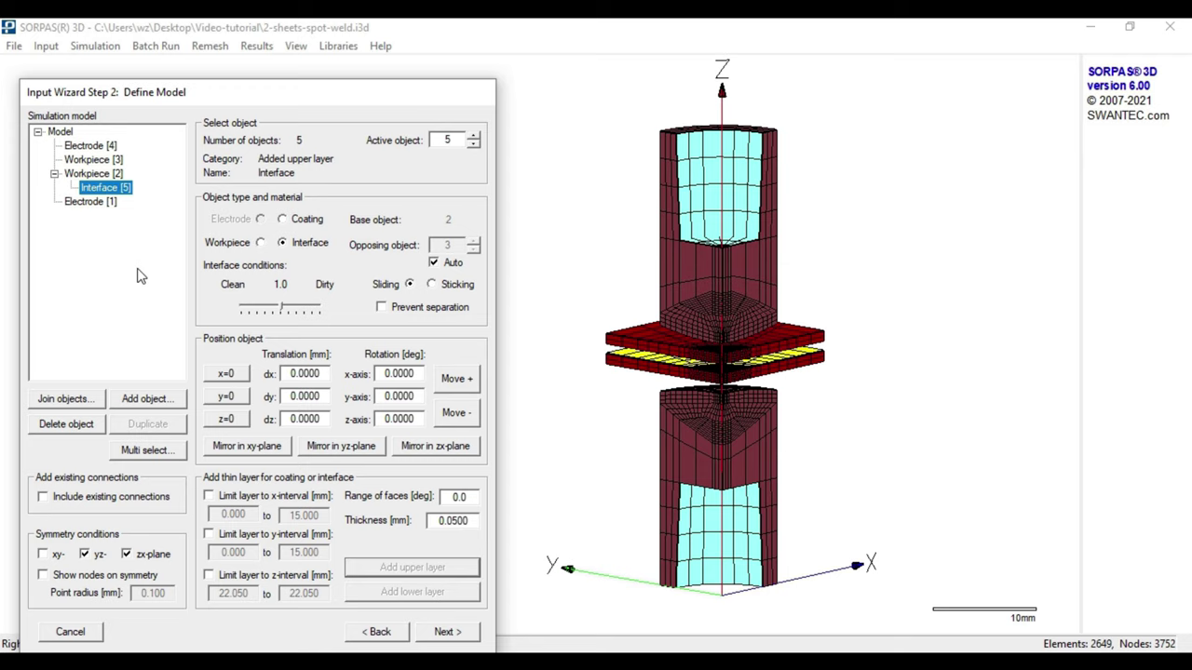
- Add a 0.01 mm upper interface layer with 30° face range to Electrode [1]
{"action": "left_click", "coordinate": [93, 204]}
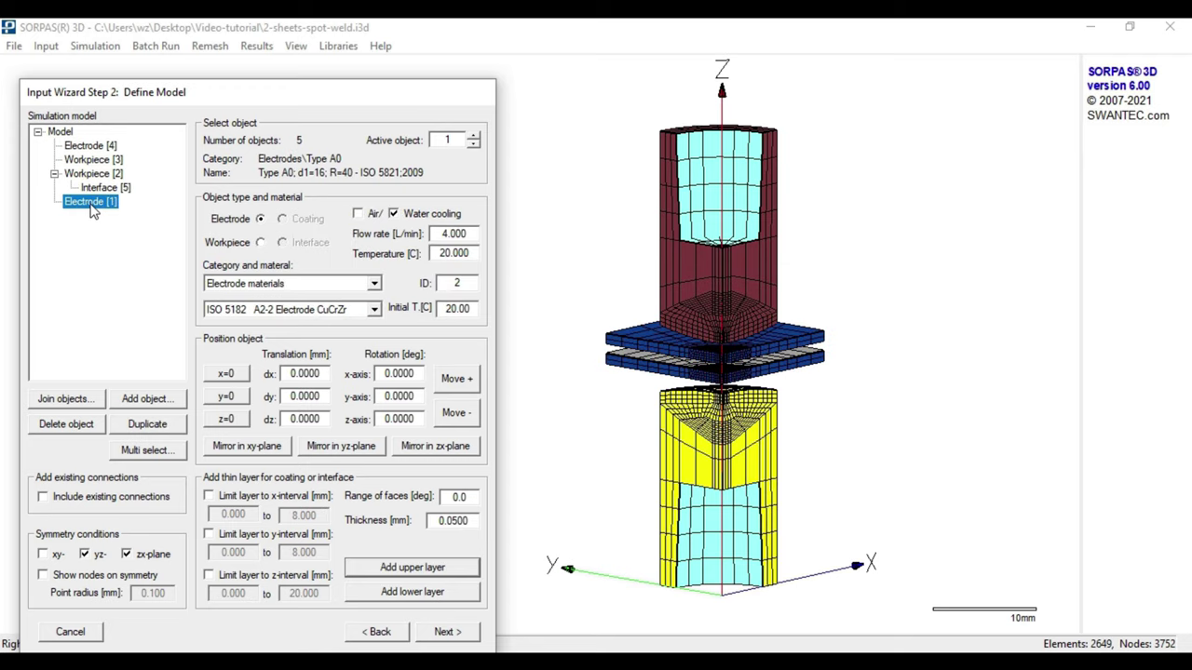
{"action": "double_click", "coordinate": [459, 497]}
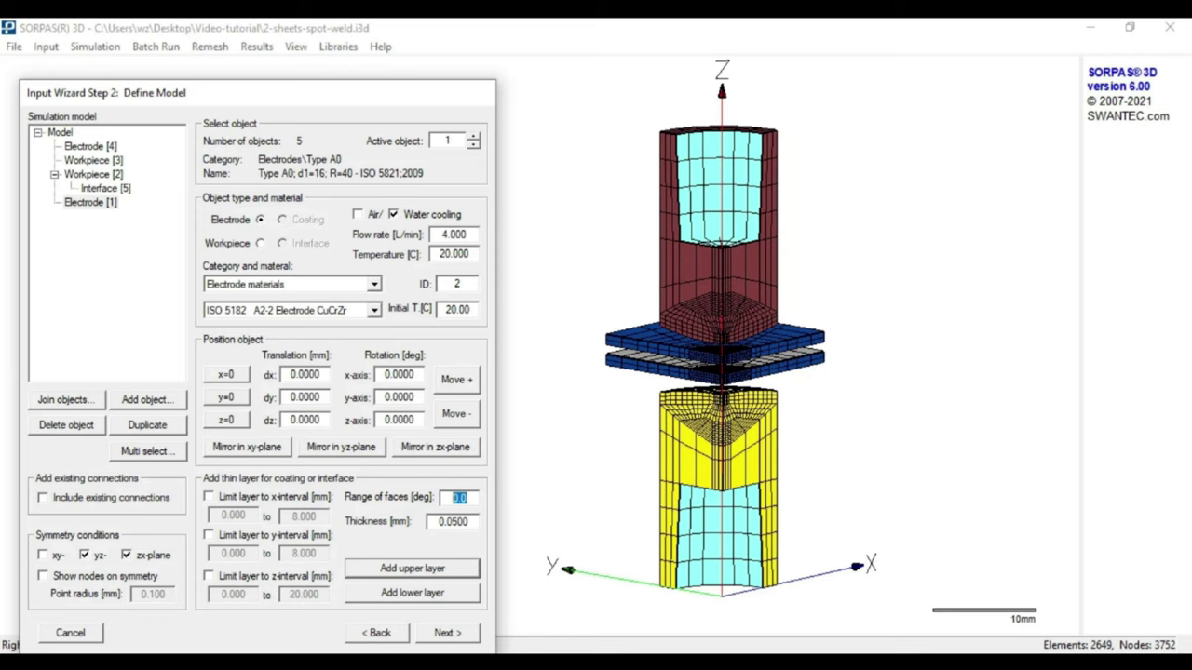
{"action": "type", "text": "30"}
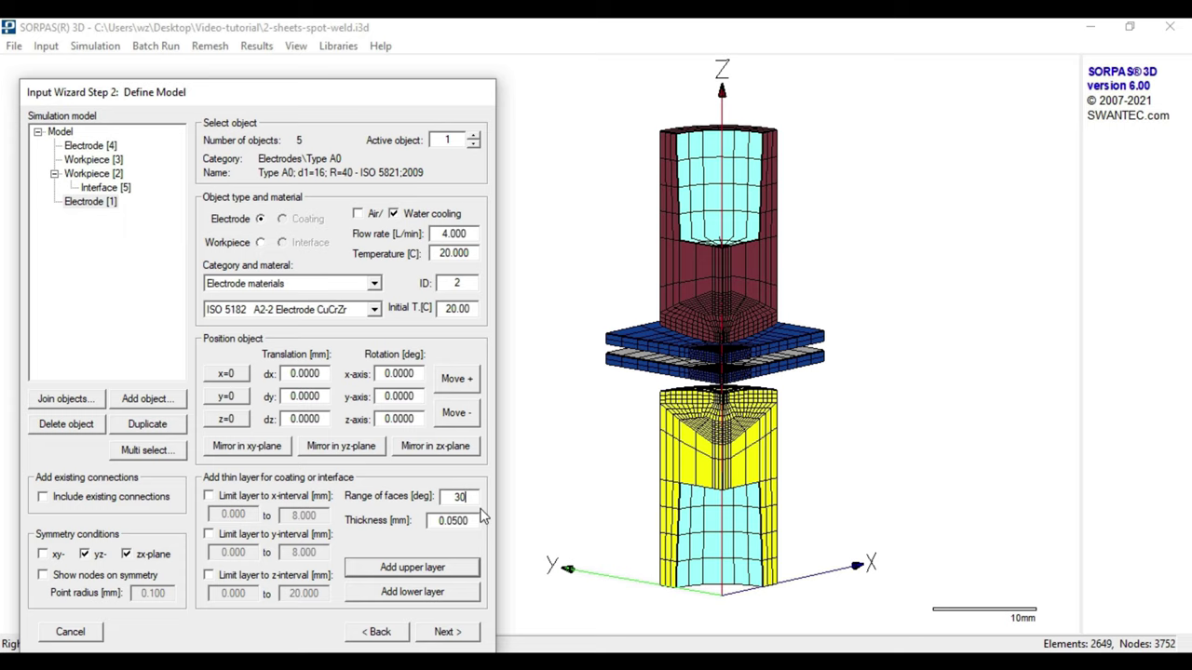
{"action": "key", "text": "Tab"}
{"action": "type", "text": "0.01"}
{"action": "left_click", "coordinate": [415, 568]}
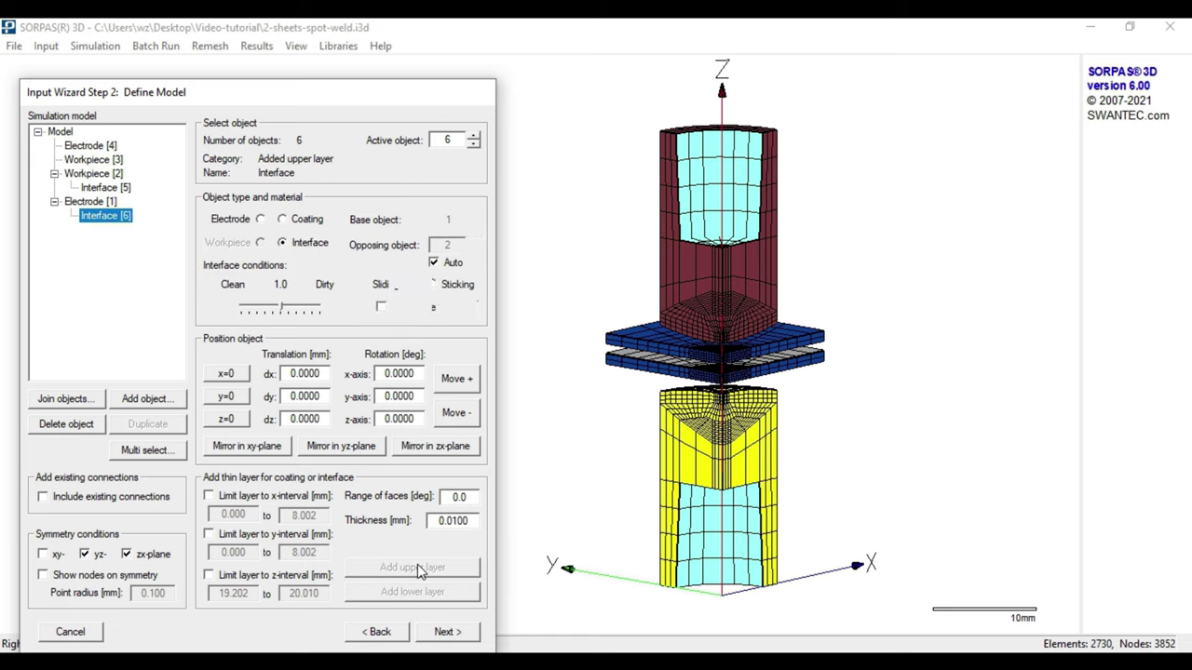
- Add a 0.01 mm lower interface layer with 30° face range to Electrode [4]
{"action": "left_click", "coordinate": [93, 146]}
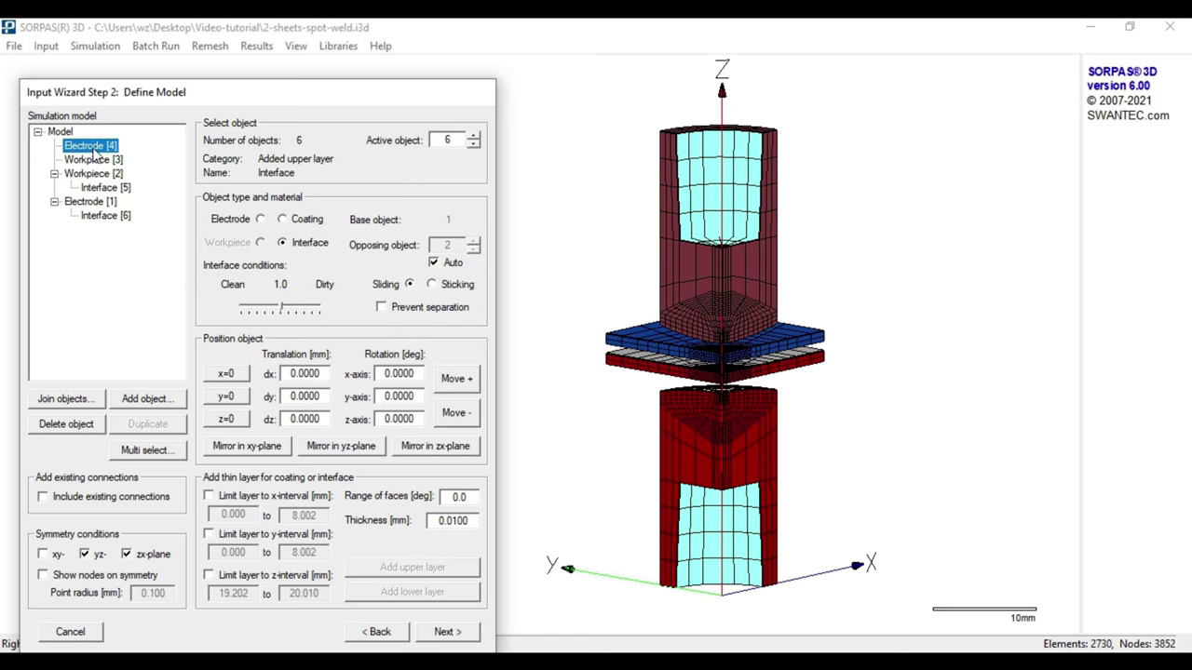
{"action": "double_click", "coordinate": [458, 496]}
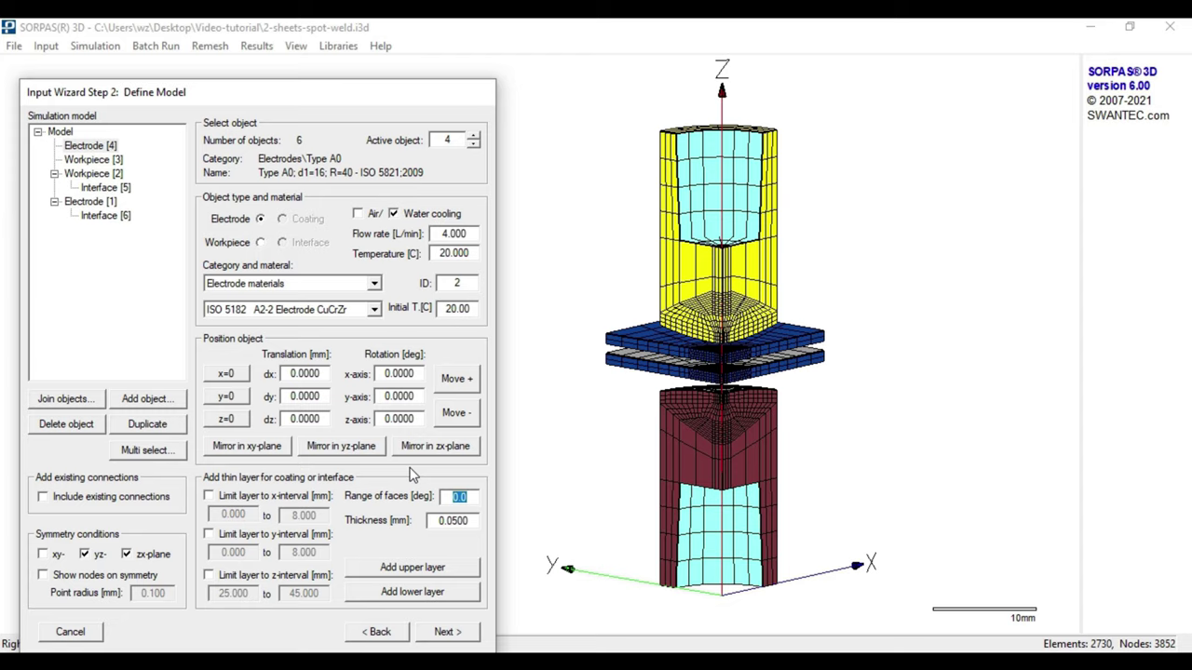
{"action": "type", "text": "30"}
{"action": "key", "text": "Tab"}
{"action": "type", "text": "0.01"}
{"action": "left_click", "coordinate": [404, 593]}
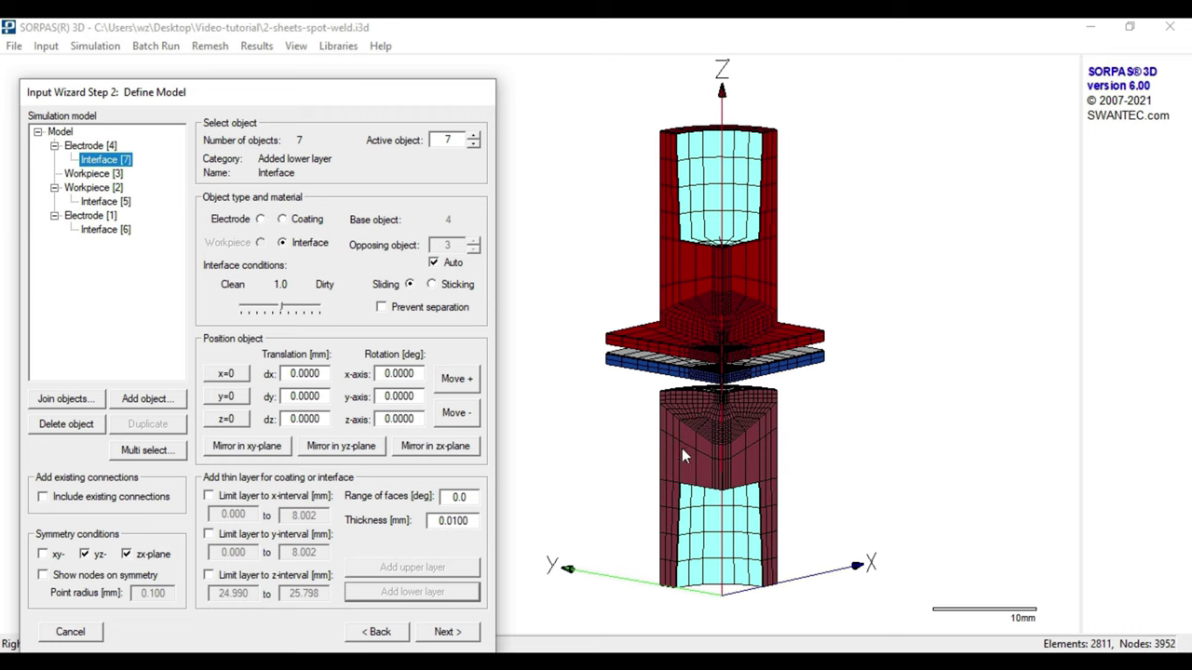
{"action": "scroll", "coordinate": [681, 448], "scroll_direction": "up", "scroll_amount": 5}
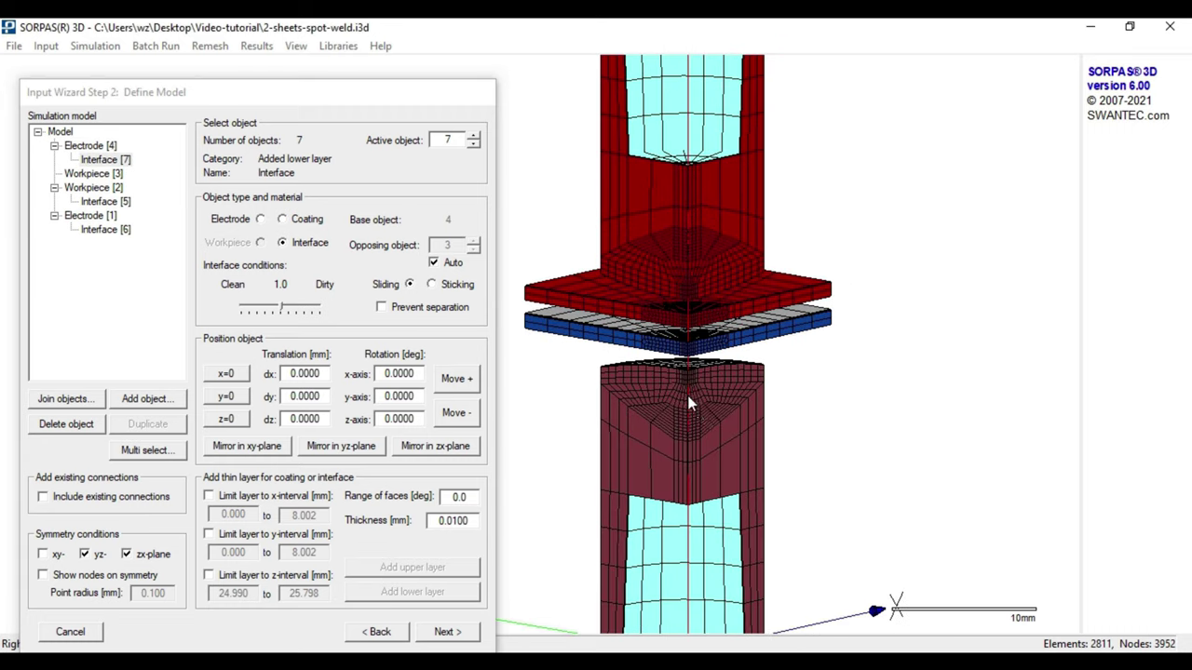
{"action": "mouse_move", "coordinate": [697, 404]}
{"action": "left_mouse_down"}
{"action": "mouse_move", "coordinate": [725, 384]}
{"action": "mouse_move", "coordinate": [711, 382]}
{"action": "mouse_move", "coordinate": [700, 407]}
{"action": "left_mouse_up"}
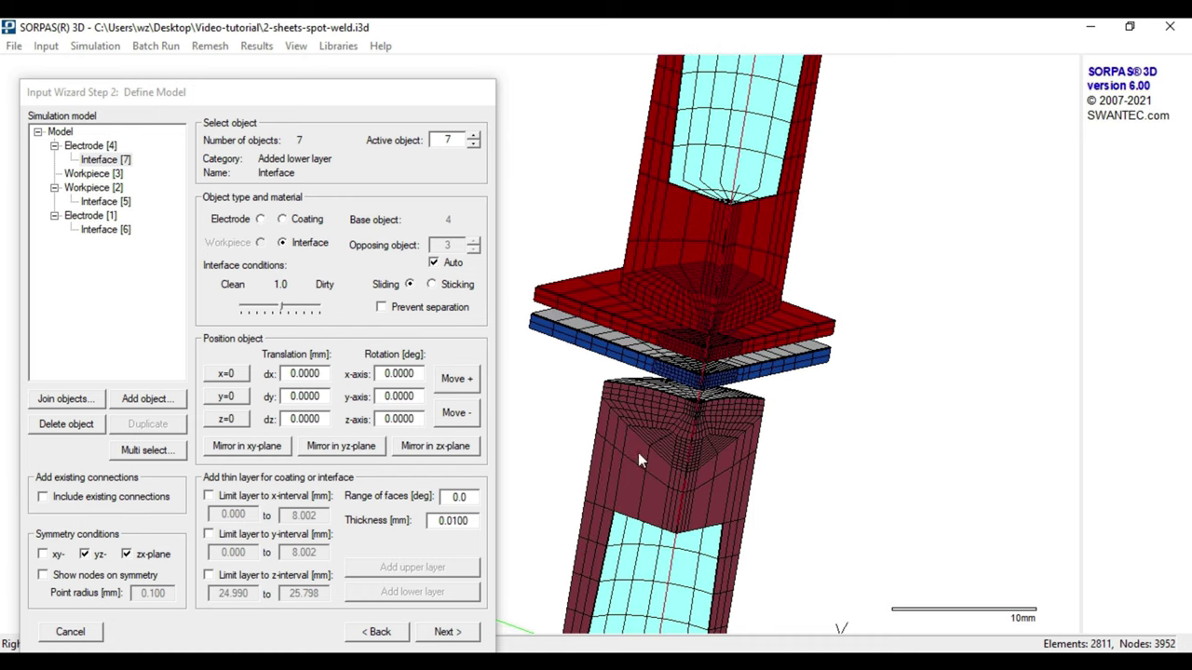
- Advance to Machine Tool Settings and add a moving electrical tool at the top
{"action": "left_click", "coordinate": [462, 637]}
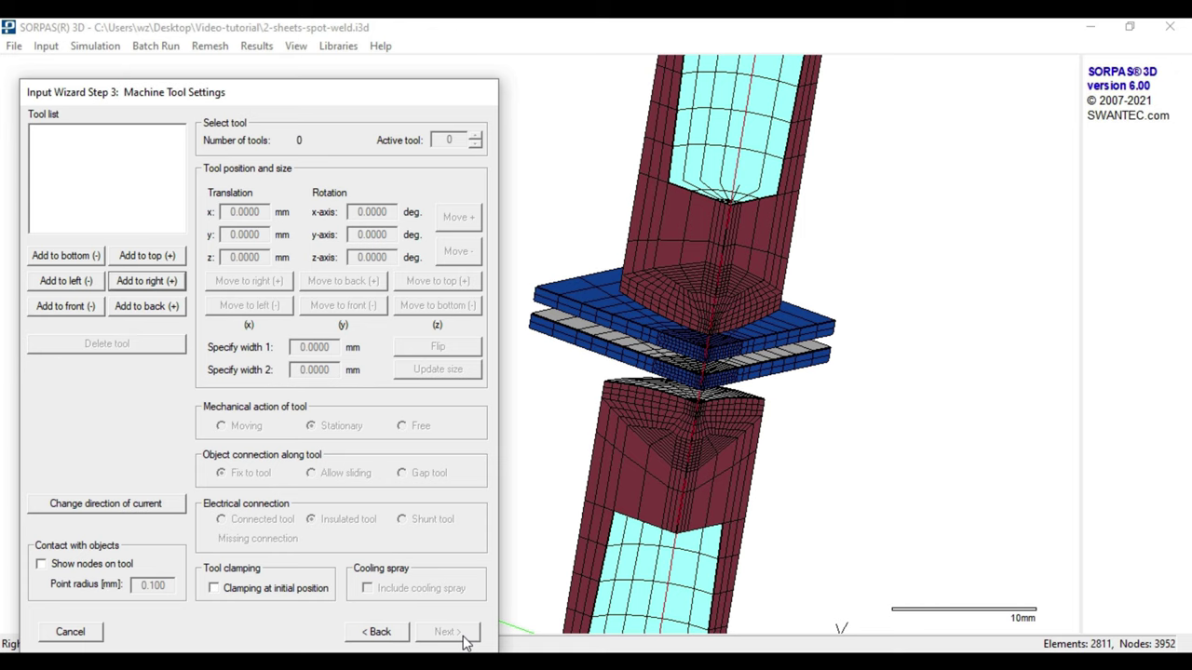
{"action": "left_click", "coordinate": [146, 257]}
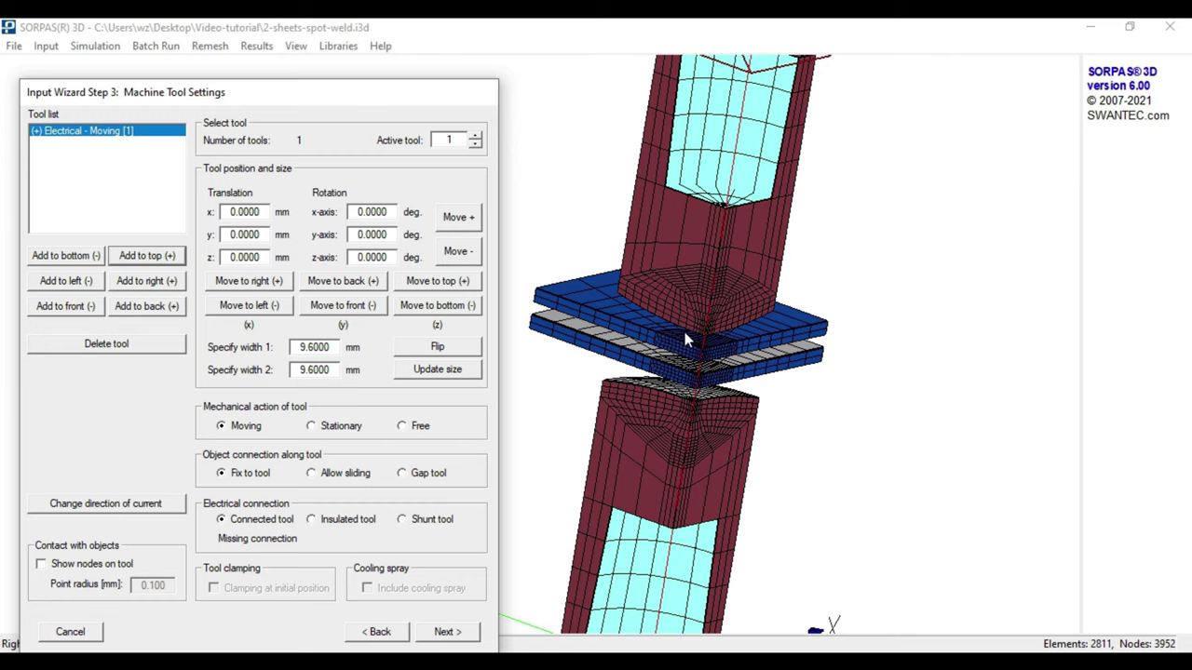
{"action": "right_click", "coordinate": [846, 338]}
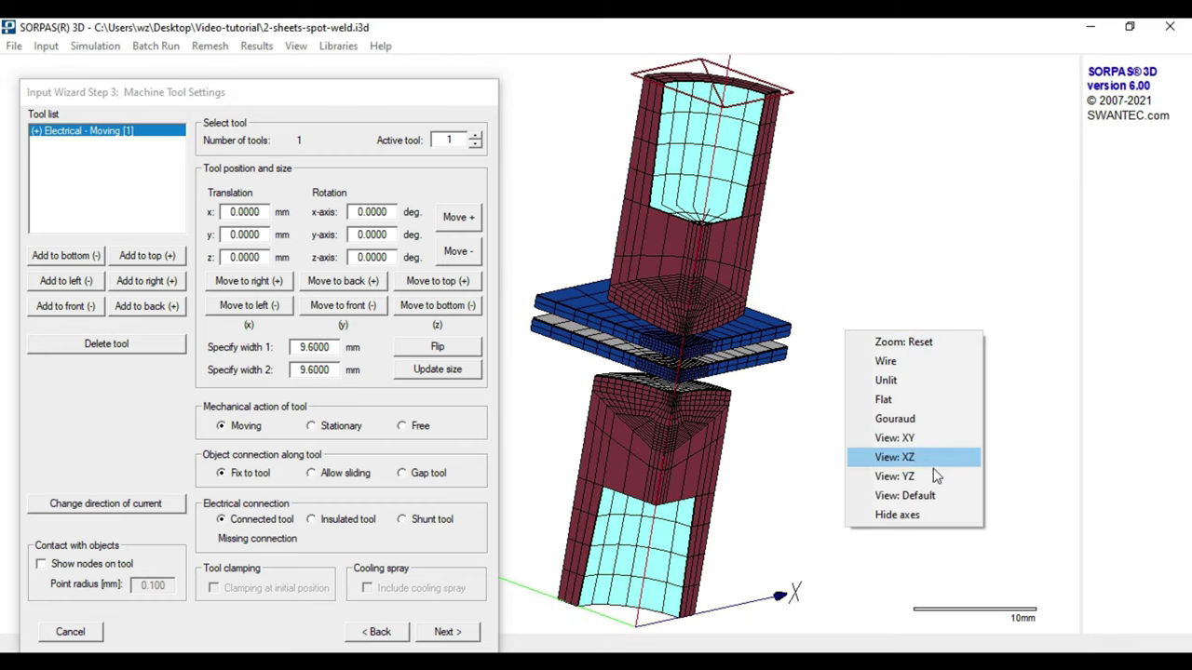
{"action": "left_click", "coordinate": [931, 495]}
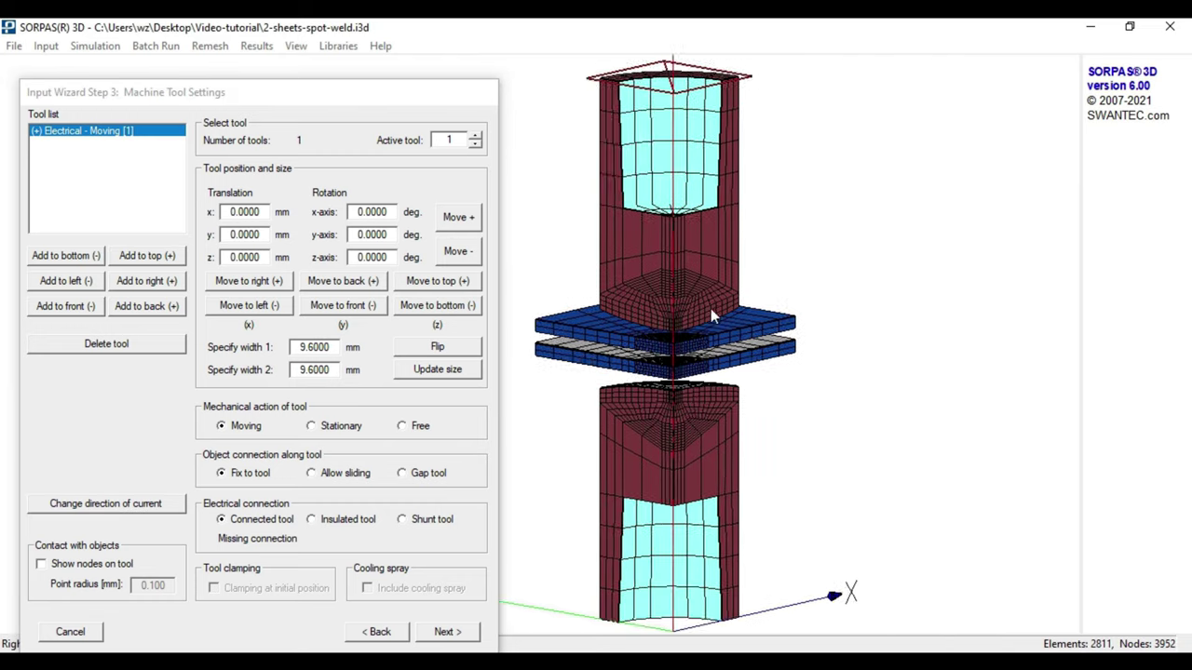
{"action": "middle_click_drag", "start_coordinate": [710, 308], "coordinate": [758, 417]}
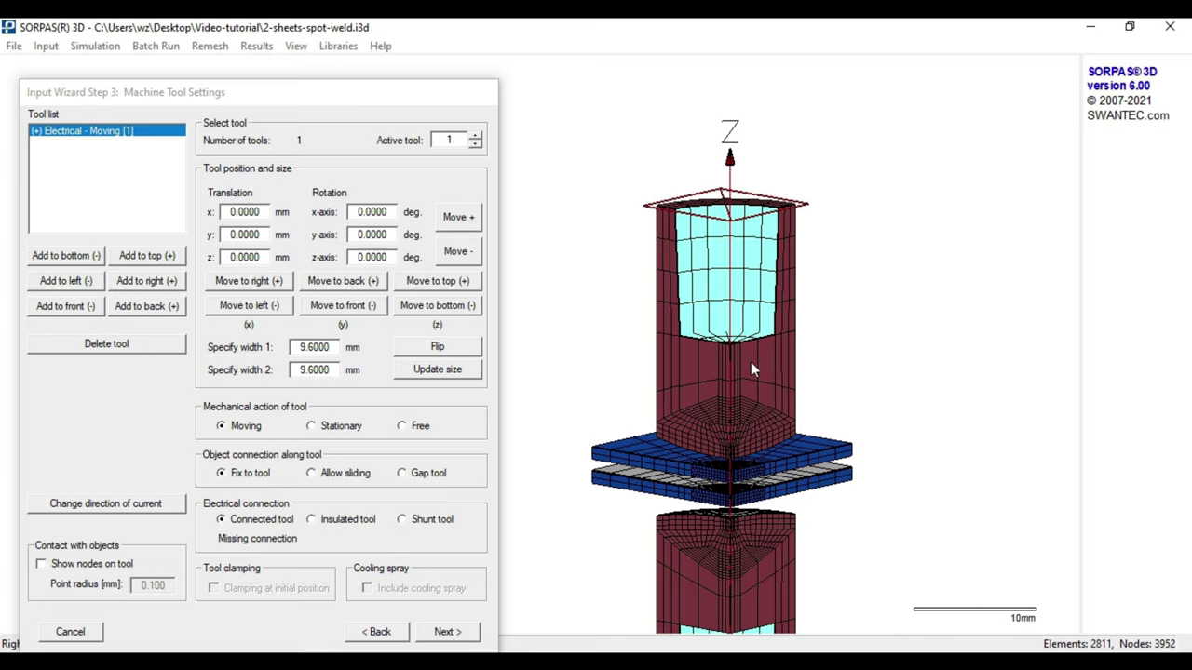
- Show the nodes on the moving tool and zoom in to inspect the electrode tip
{"action": "left_click", "coordinate": [41, 564]}
{"action": "middle_click_drag", "start_coordinate": [707, 261], "coordinate": [716, 322]}
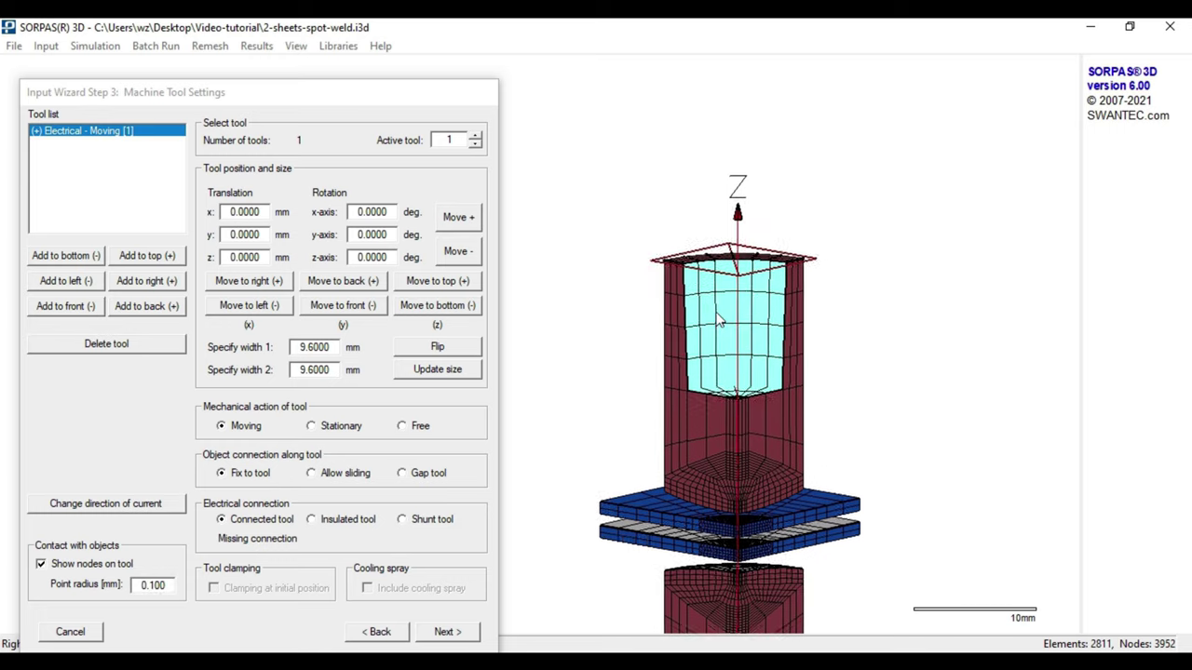
{"action": "scroll", "coordinate": [731, 326], "scroll_direction": "up", "scroll_amount": 4}
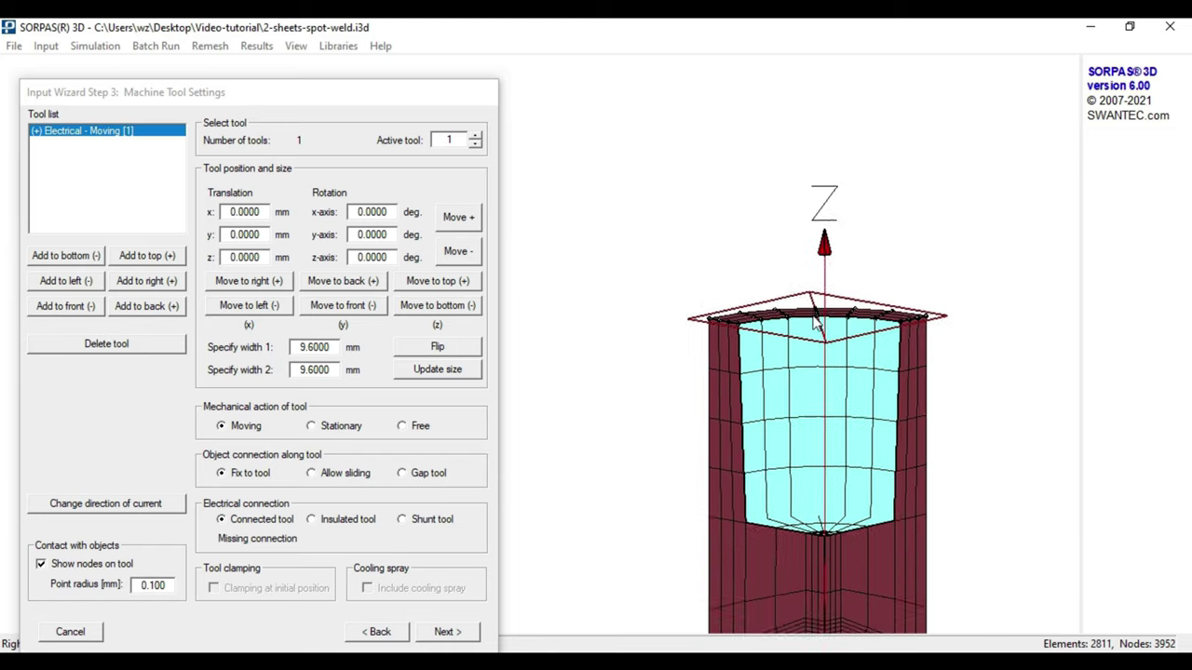
{"action": "scroll", "coordinate": [816, 321], "scroll_direction": "up", "scroll_amount": 4}
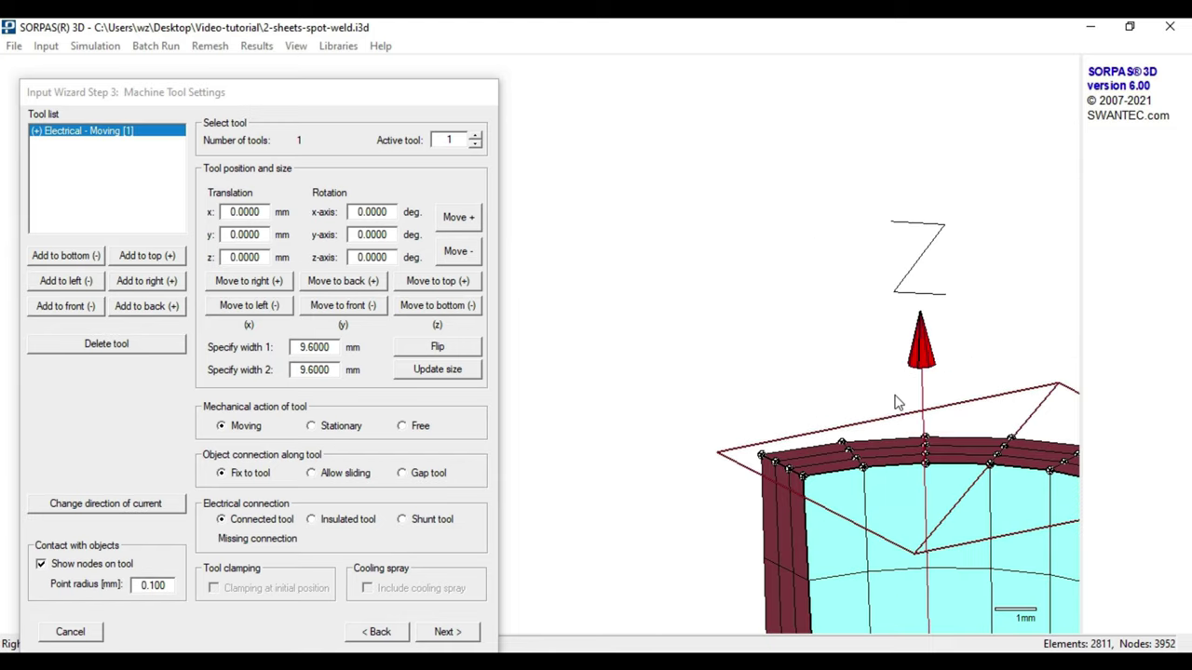
{"action": "left_click_drag", "start_coordinate": [896, 403], "coordinate": [889, 416]}
{"action": "left_click_drag", "start_coordinate": [857, 539], "coordinate": [724, 382]}
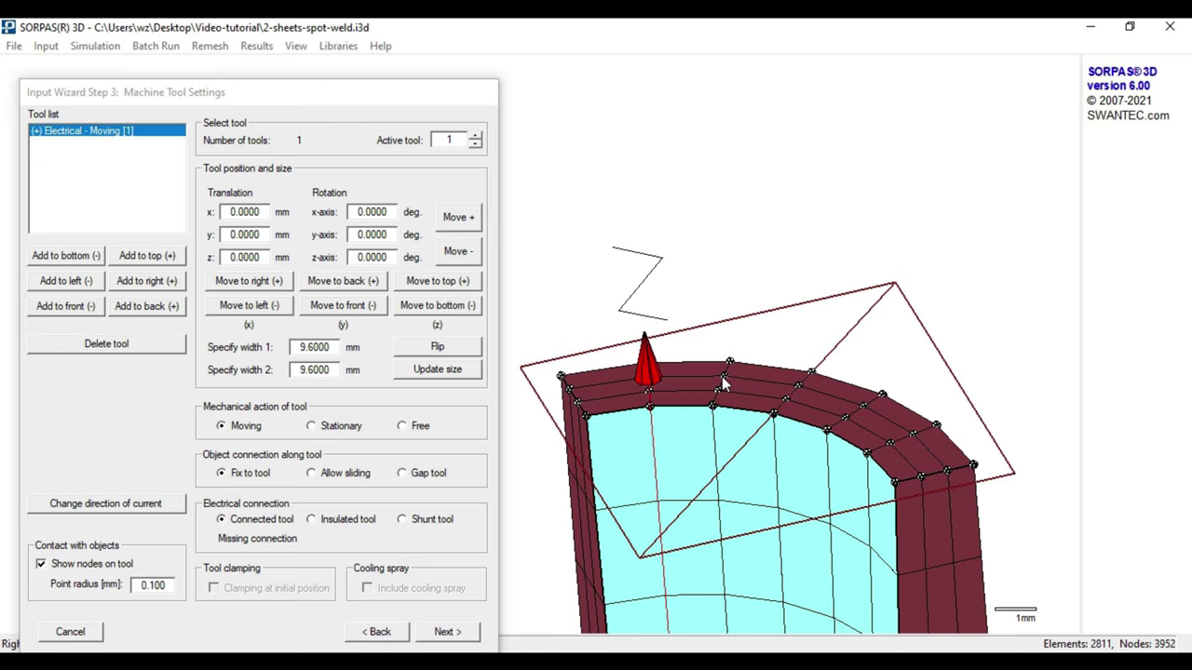
{"action": "right_click", "coordinate": [788, 216]}
{"action": "left_click", "coordinate": [896, 380]}
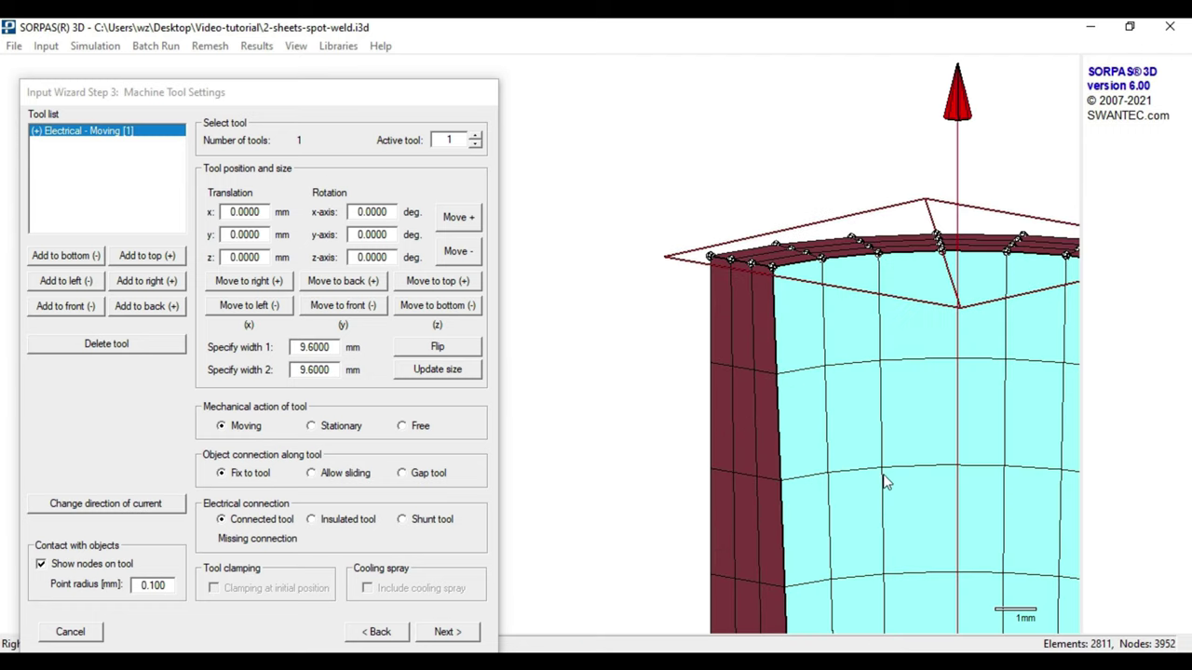
{"action": "scroll", "coordinate": [717, 462], "scroll_direction": "down", "scroll_amount": 2}
{"action": "middle_click_drag", "start_coordinate": [716, 462], "coordinate": [812, 304]}
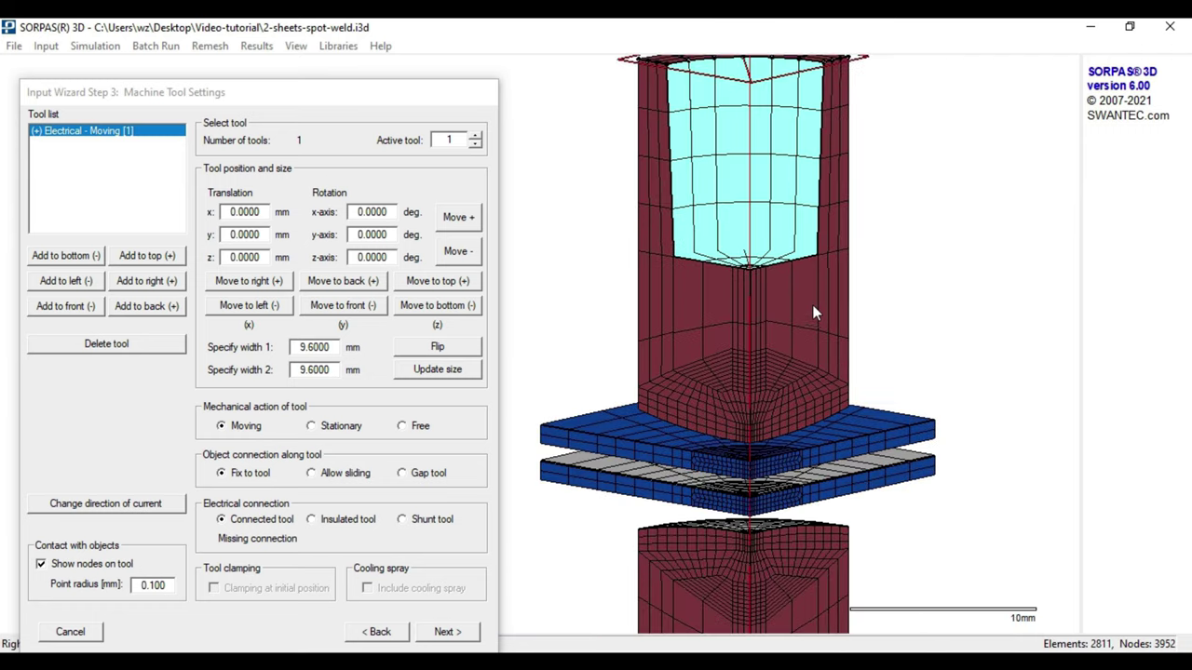
{"action": "scroll", "coordinate": [812, 304], "scroll_direction": "down", "scroll_amount": 2}
{"action": "scroll", "coordinate": [802, 364], "scroll_direction": "up", "scroll_amount": 2}
{"action": "scroll", "coordinate": [801, 363], "scroll_direction": "down", "scroll_amount": 4}
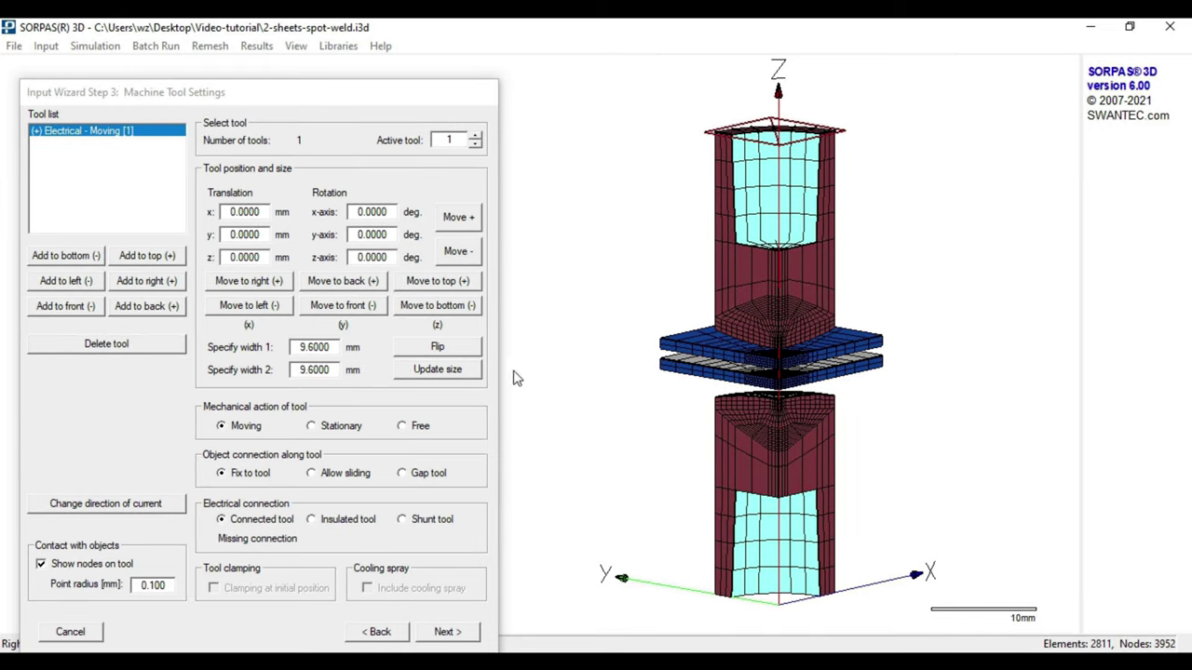
- Add tool 2 at the bottom as a stationary electrical tool connected to tool 1
{"action": "left_click", "coordinate": [95, 256]}
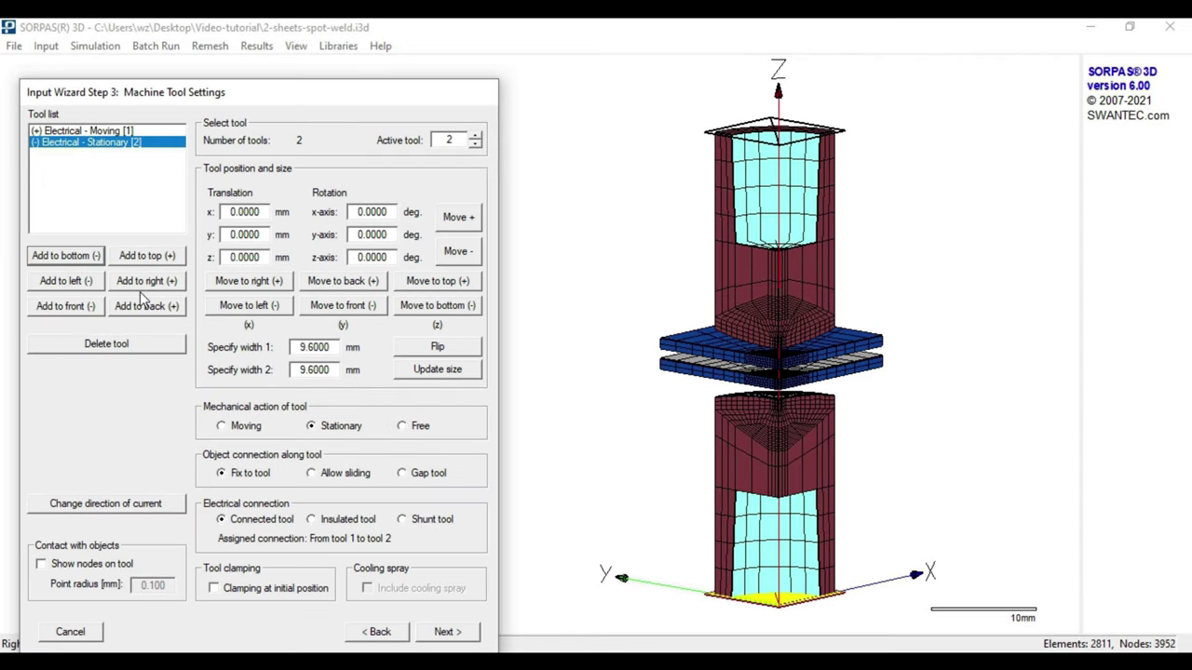
- Assign the 002 [AC] arbitrary rocker arm spot welding machine to weld program 1
{"action": "left_click", "coordinate": [445, 632]}
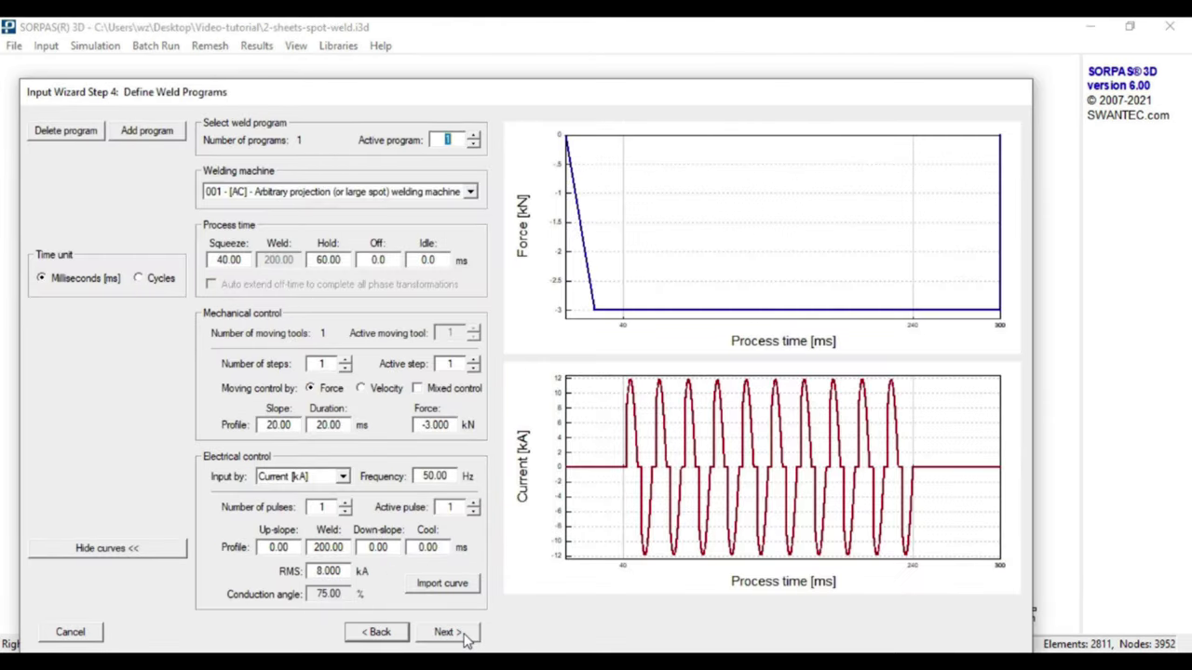
{"action": "left_click", "coordinate": [470, 192]}
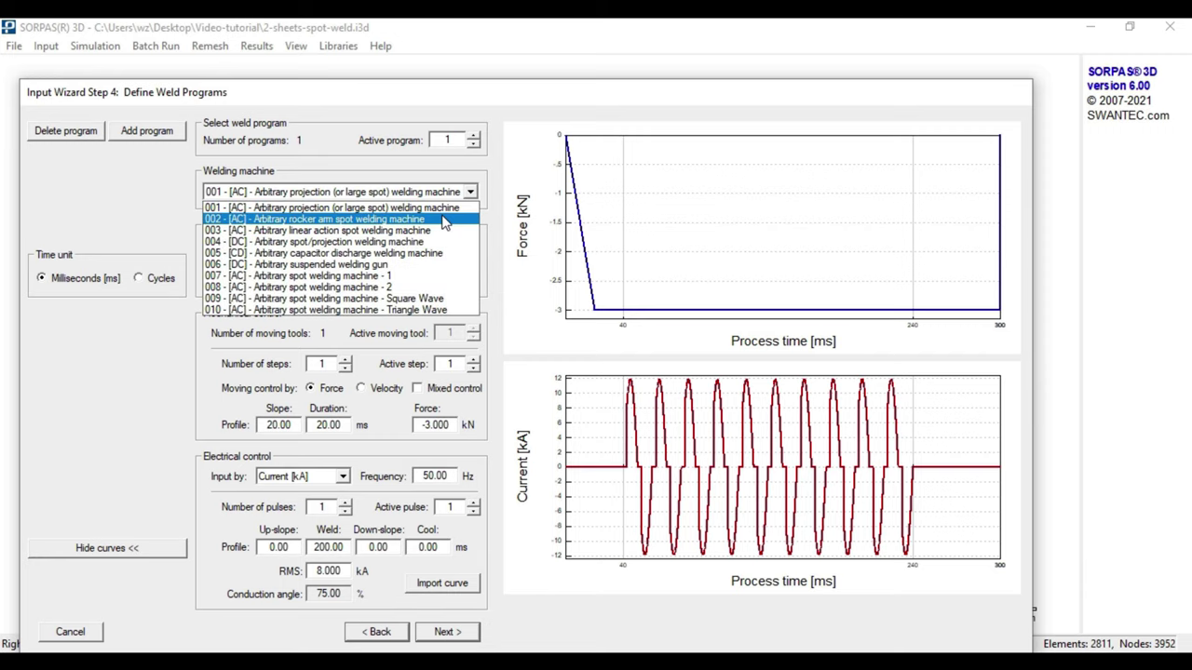
{"action": "left_click", "coordinate": [445, 220]}
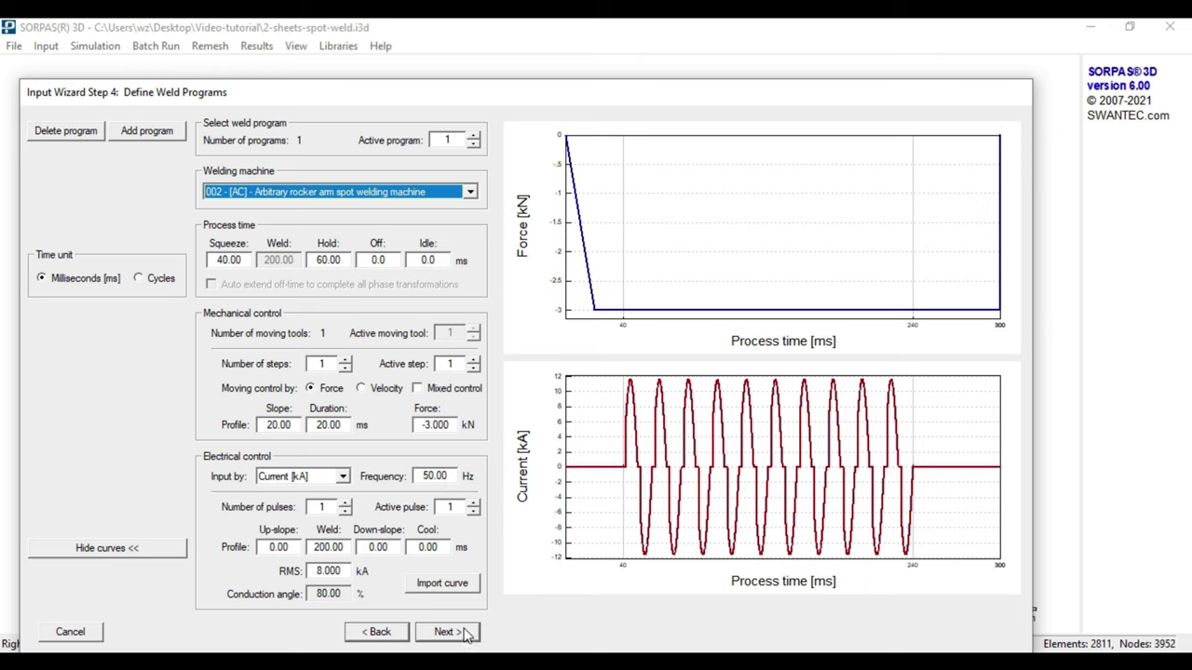
{"action": "left_click", "coordinate": [447, 632]}
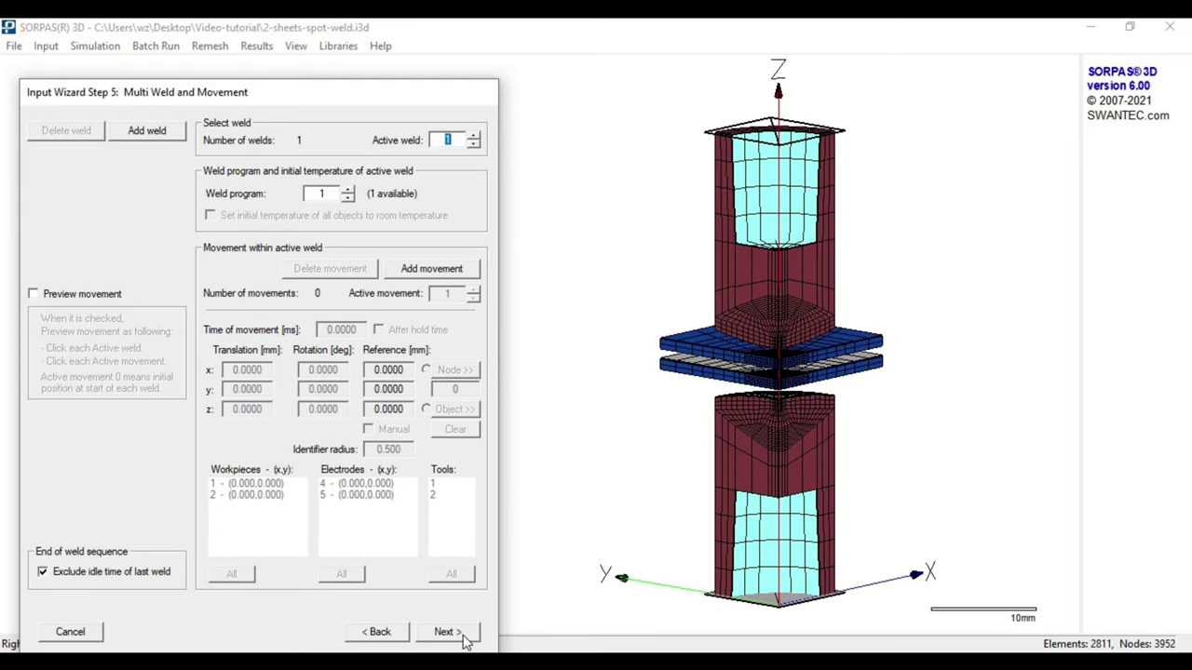
- In the Step 6 simulation parameters, set the number of processors to 4
{"action": "left_click", "coordinate": [464, 635]}
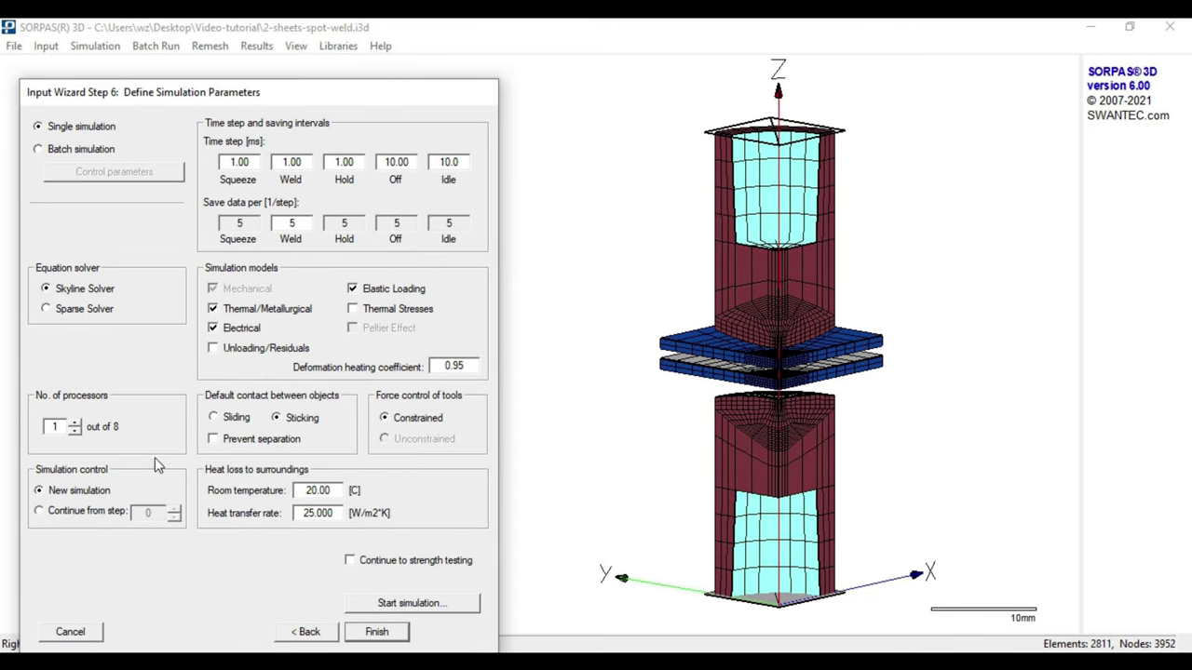
{"action": "left_click", "coordinate": [74, 428]}
{"action": "left_click", "coordinate": [74, 430]}
{"action": "left_click", "coordinate": [74, 431]}
{"action": "left_click", "coordinate": [75, 431]}
{"action": "left_click", "coordinate": [74, 430]}
{"action": "left_click", "coordinate": [74, 430]}
- Run the 2-sheets-spot-weld simulation through all 300 steps
{"action": "left_click", "coordinate": [417, 602]}
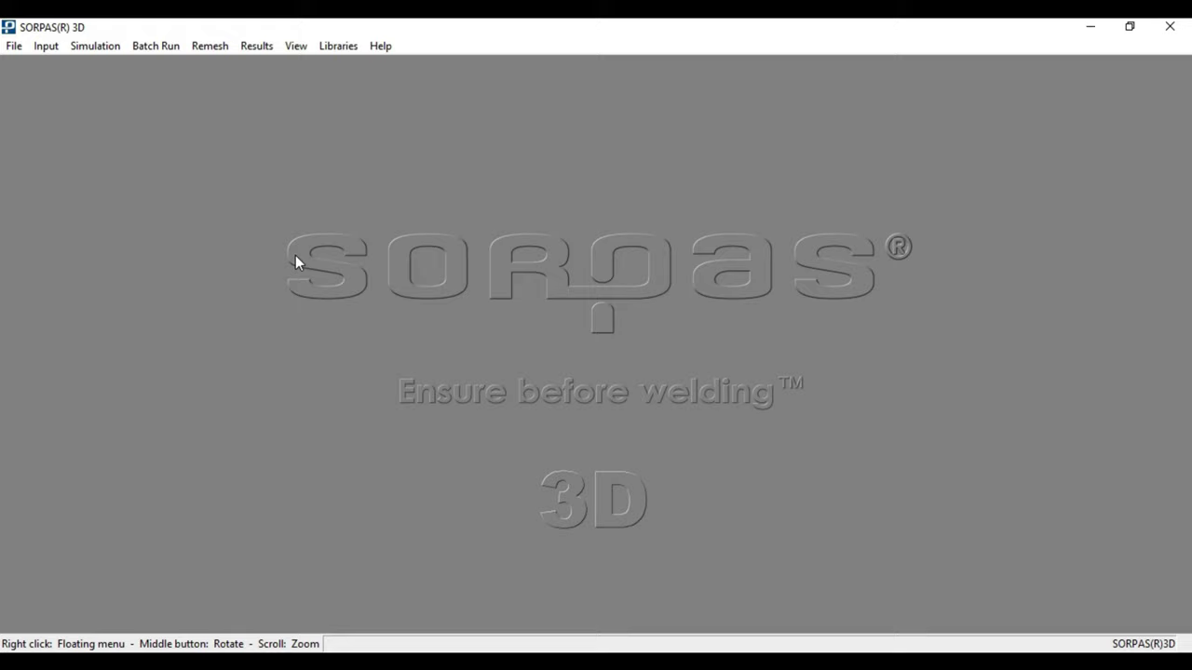
- Open the data file 2-sheets-spot-weld.i3d from the old folder
{"action": "left_click", "coordinate": [12, 47]}
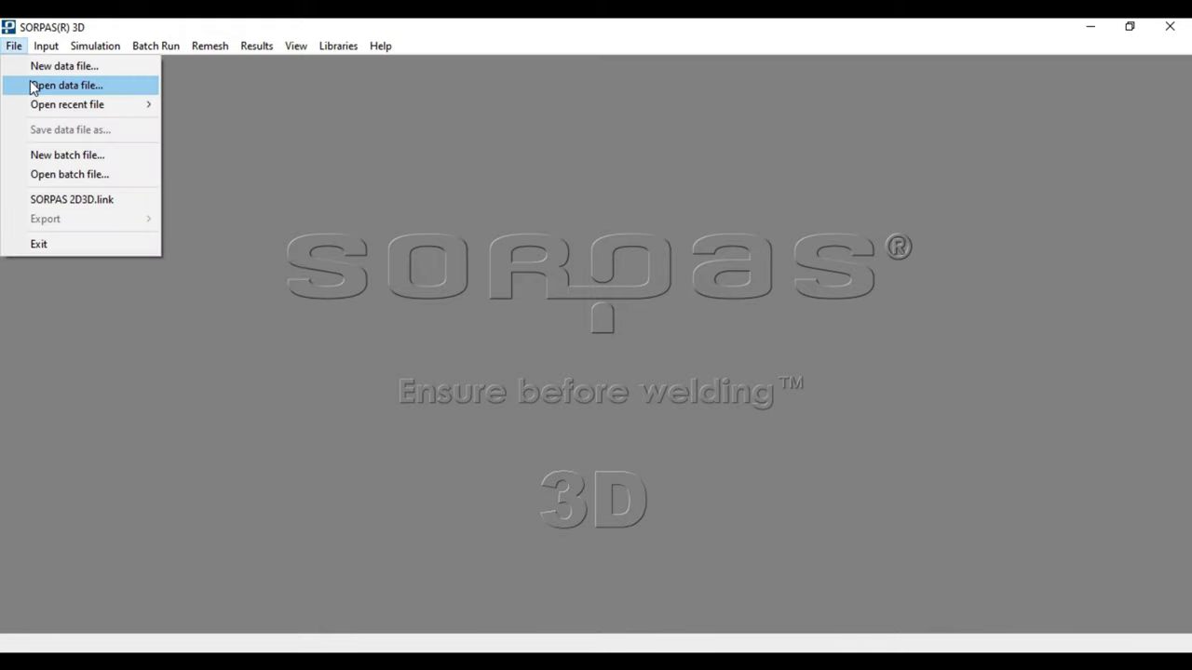
{"action": "left_click", "coordinate": [32, 86]}
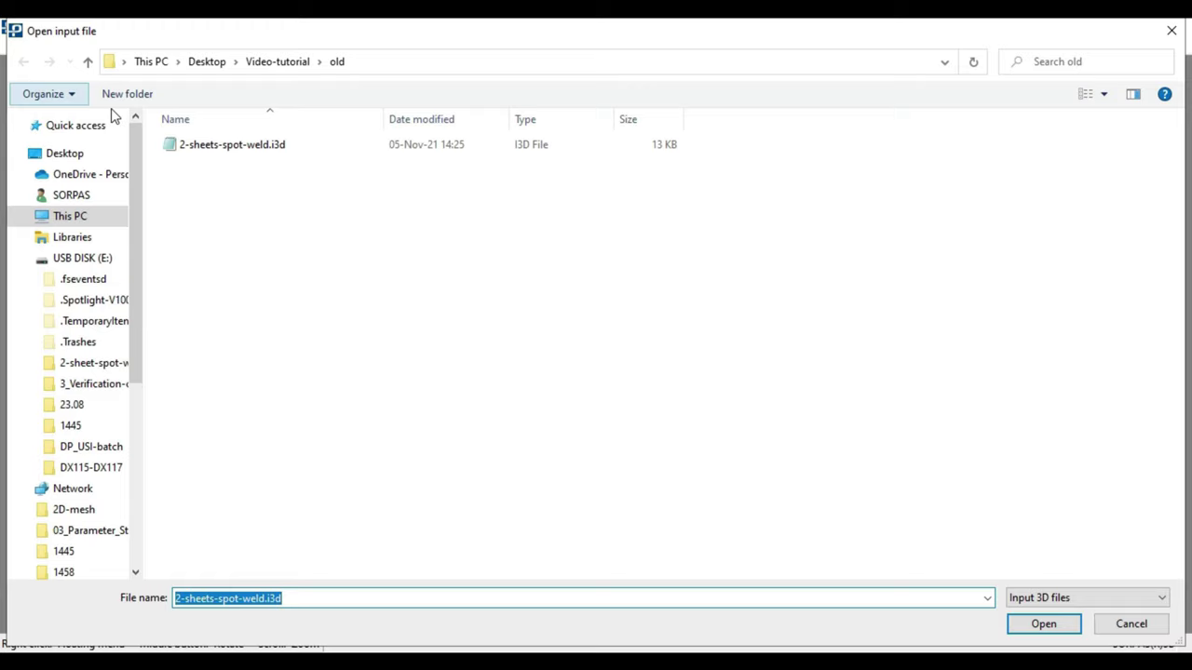
{"action": "double_click", "coordinate": [232, 149]}
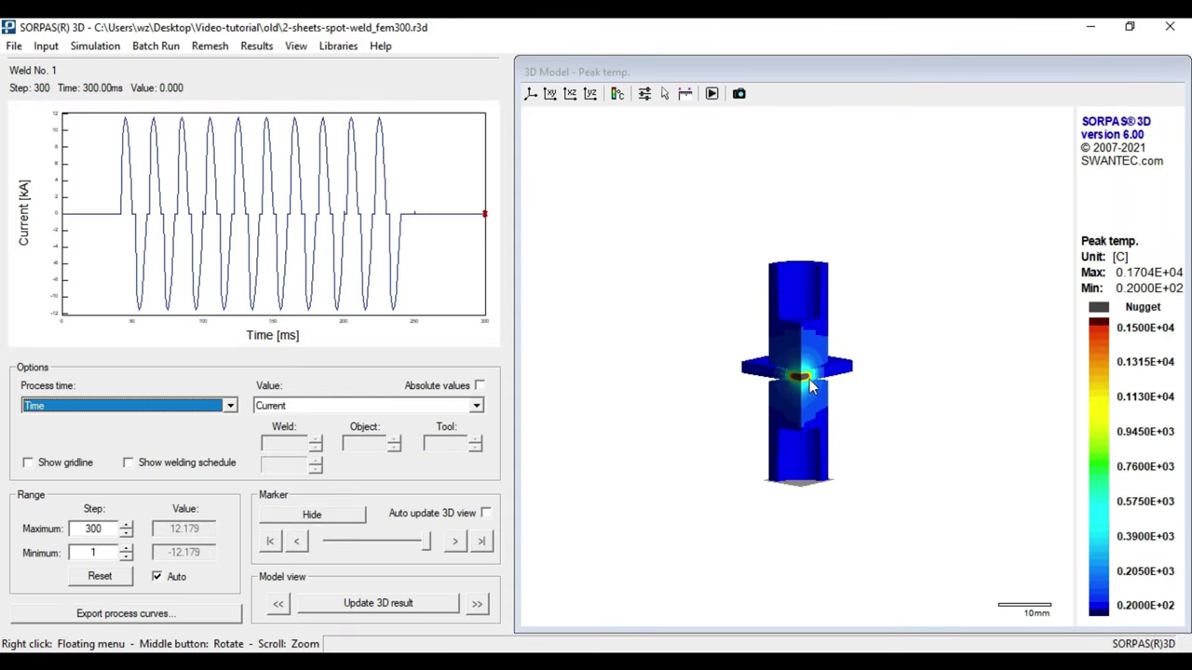
- Zoom in on the peak-temperature model and switch it to the flat XZ section view
{"action": "scroll", "coordinate": [810, 386], "scroll_direction": "up", "scroll_amount": 5}
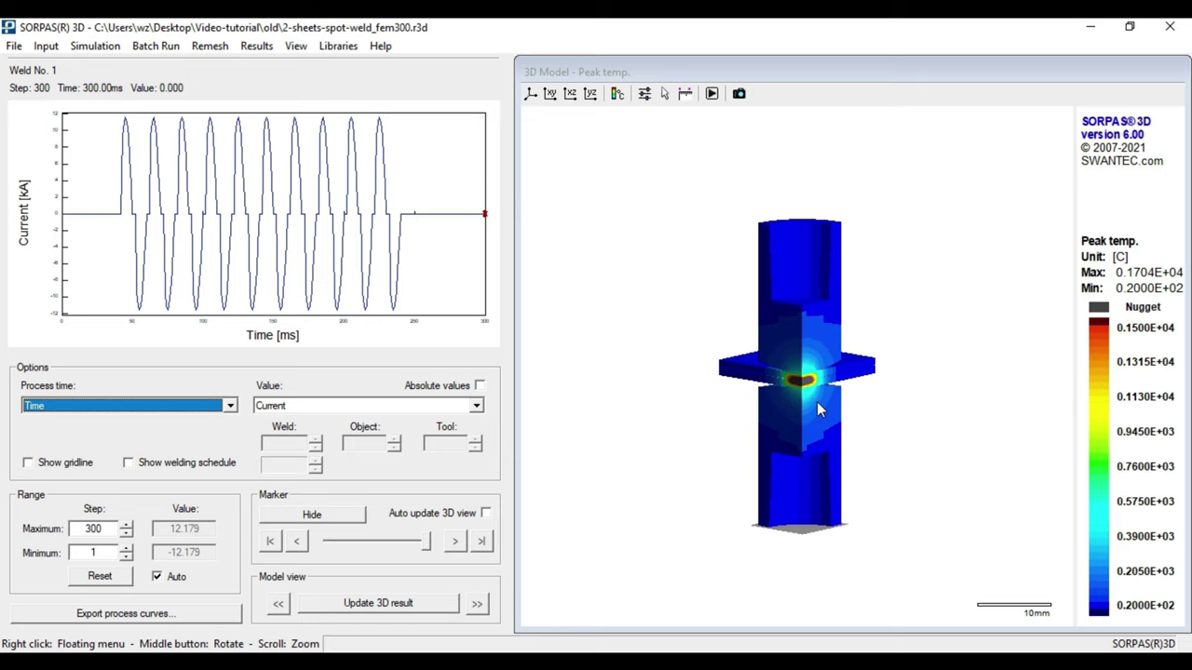
{"action": "scroll", "coordinate": [818, 406], "scroll_direction": "up", "scroll_amount": 4}
{"action": "left_click", "coordinate": [813, 442]}
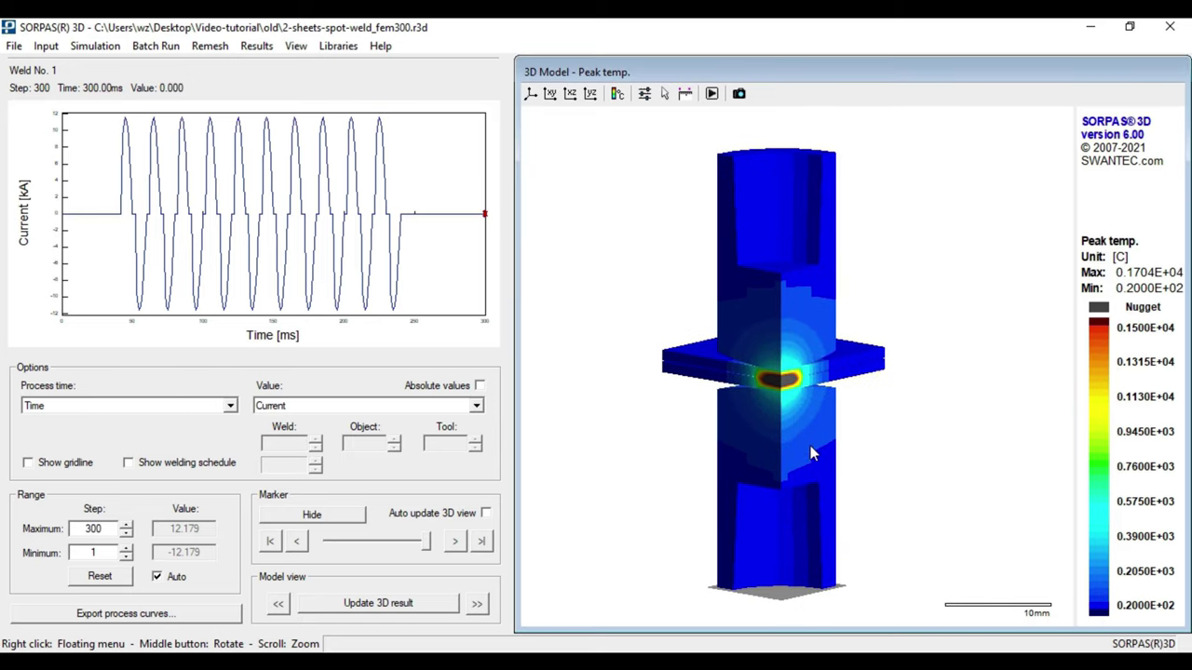
{"action": "mouse_move", "coordinate": [810, 449]}
{"action": "middle_mouse_down"}
{"action": "mouse_move", "coordinate": [782, 441]}
{"action": "mouse_move", "coordinate": [810, 438]}
{"action": "middle_mouse_up"}
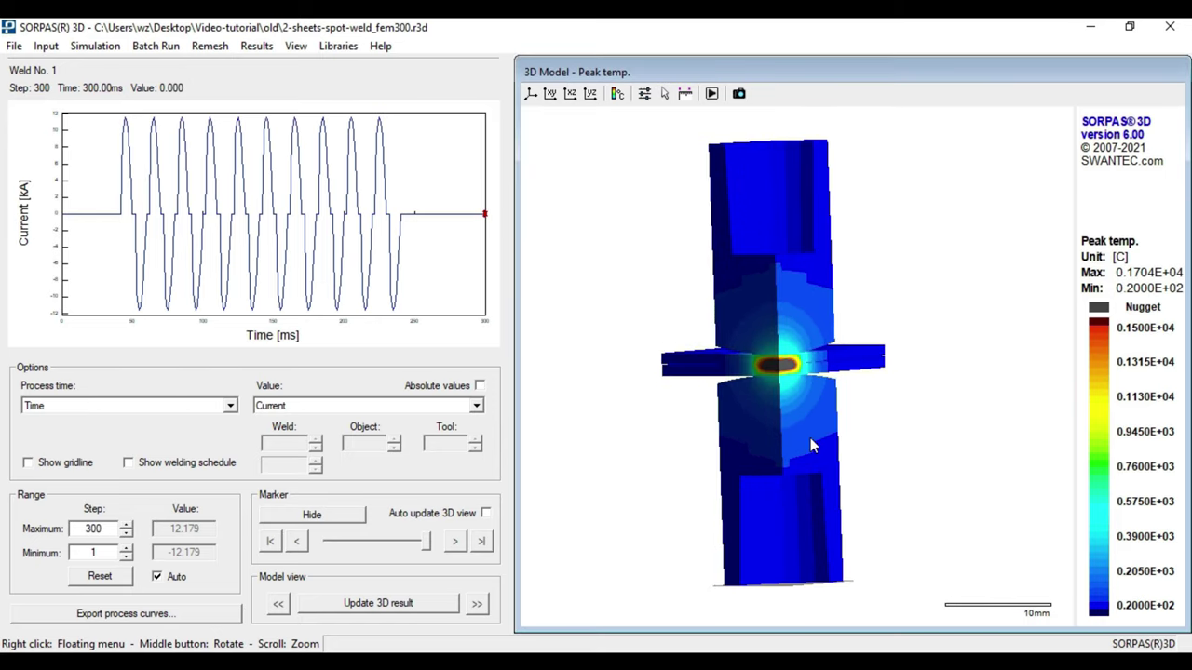
{"action": "left_click", "coordinate": [571, 95]}
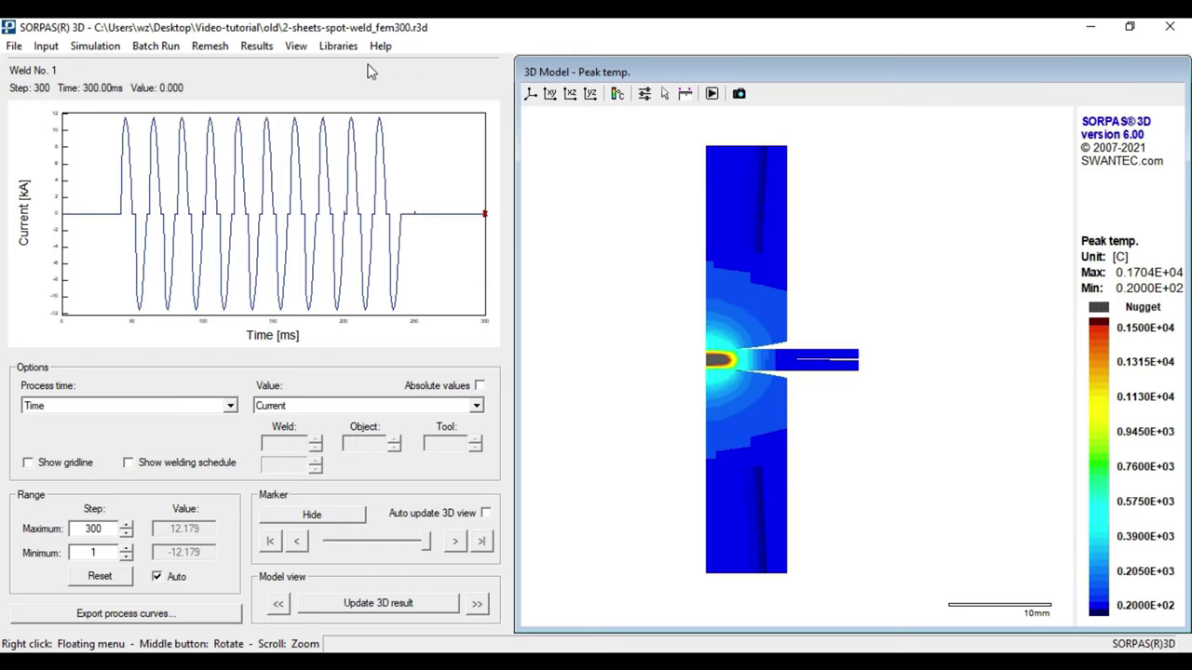
{"action": "left_click", "coordinate": [257, 47]}
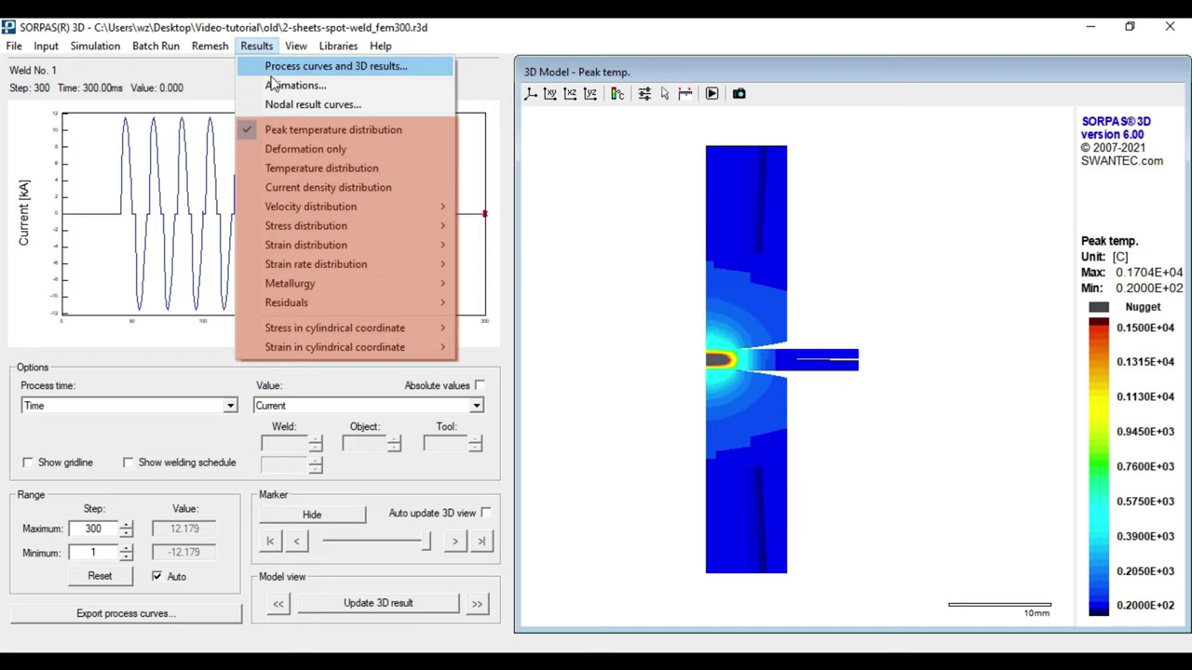
- Display the temperature distribution at step 300 and rotate it into a perspective view
{"action": "left_click", "coordinate": [277, 168]}
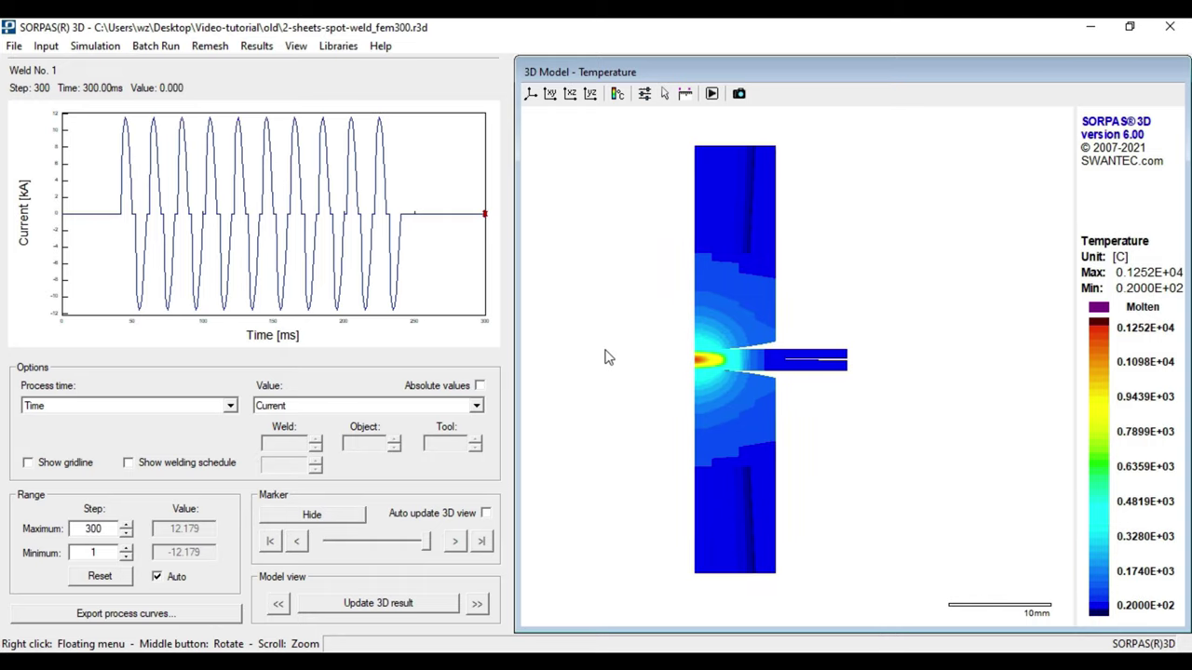
{"action": "middle_click_drag", "start_coordinate": [634, 362], "coordinate": [664, 365]}
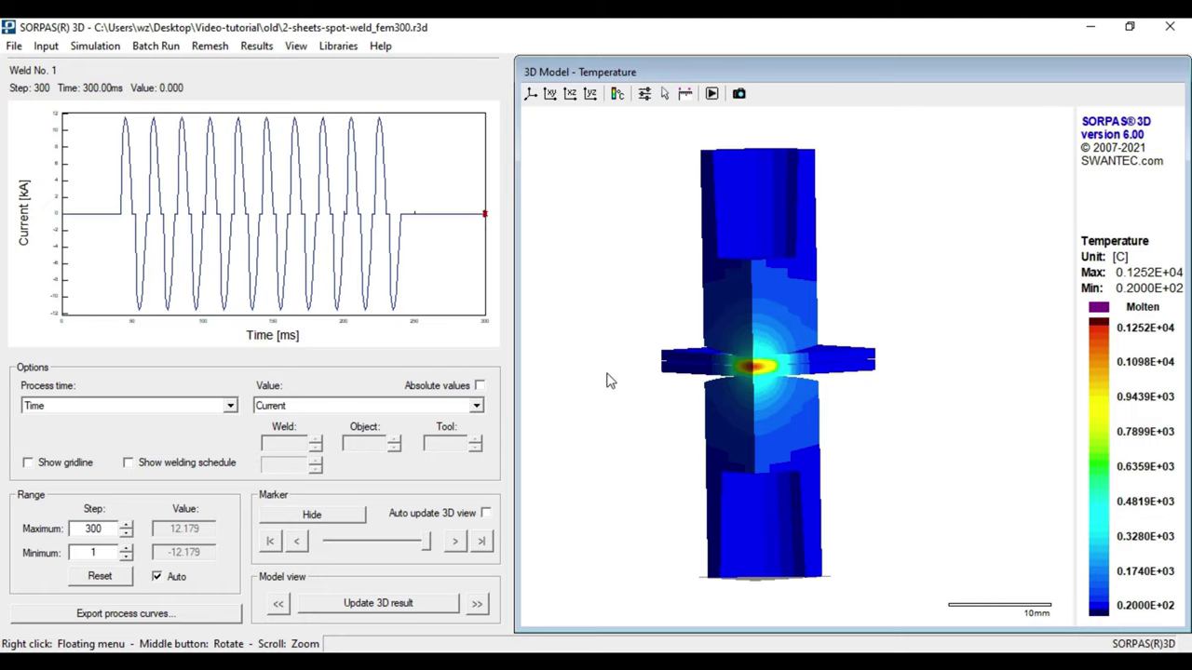
{"action": "left_click", "coordinate": [477, 407]}
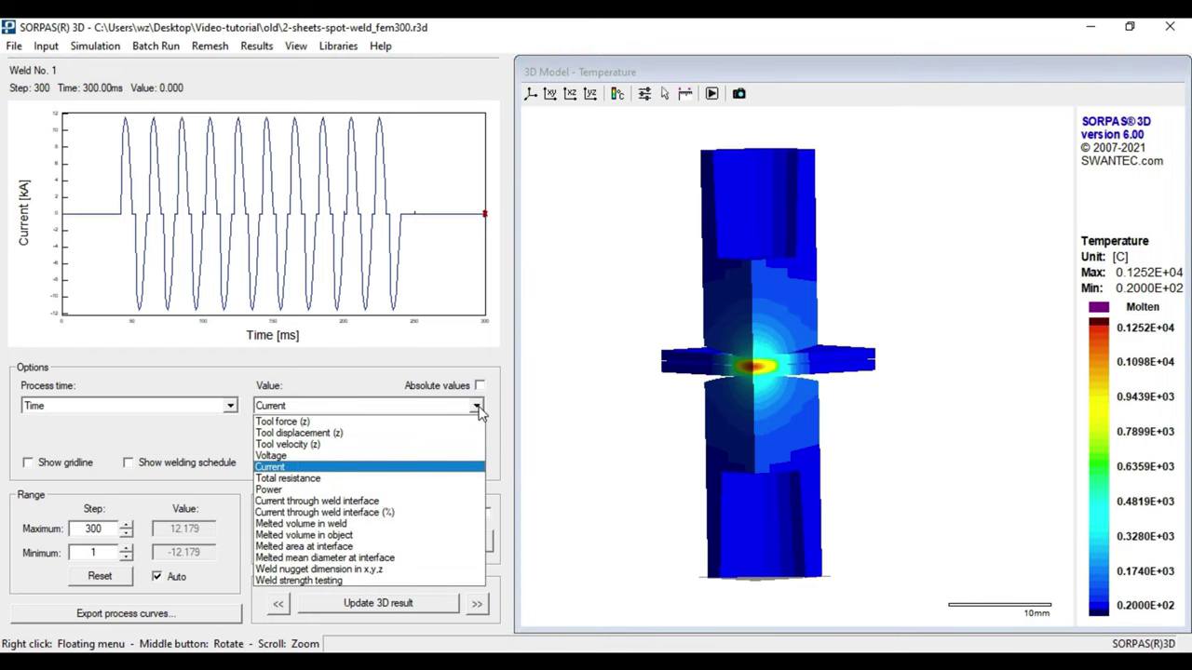